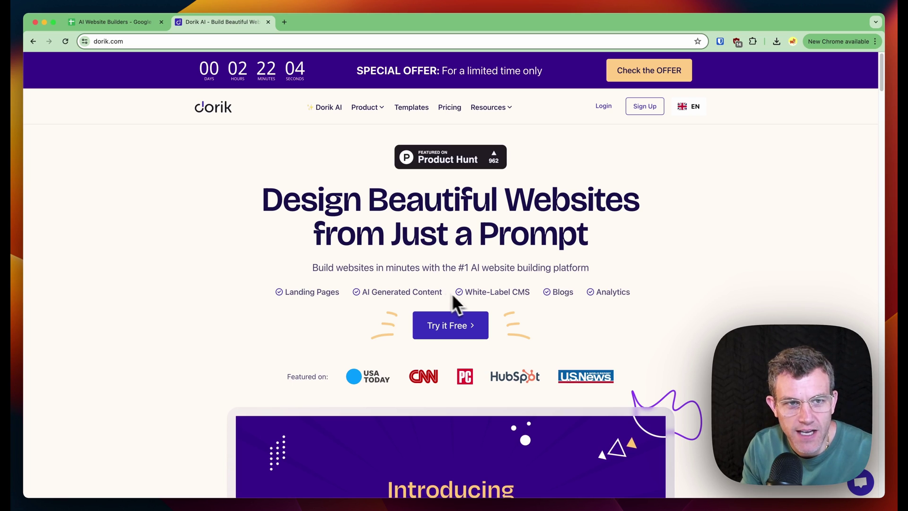
# - Scroll through the Dorik AI website builder page's feature sections and return to the top
pyautogui.moveTo(365, 109)
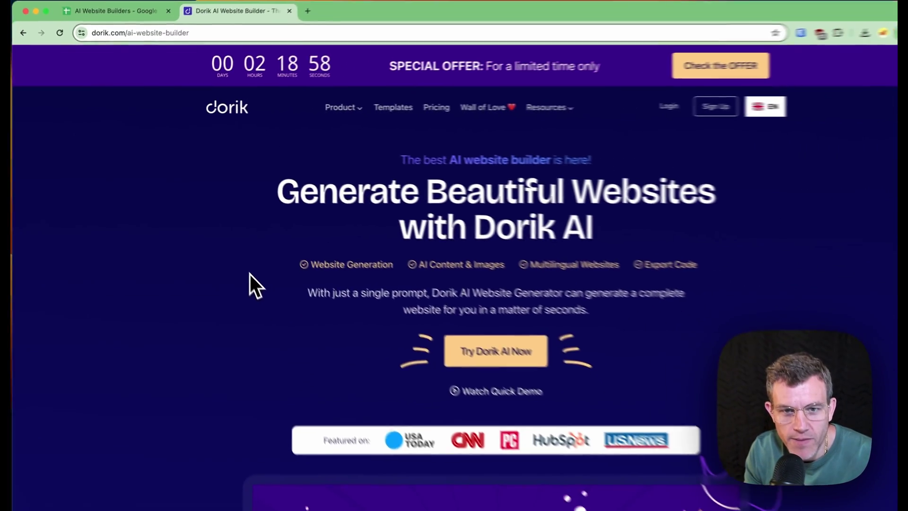
pyautogui.scroll(-10, 353, 396)
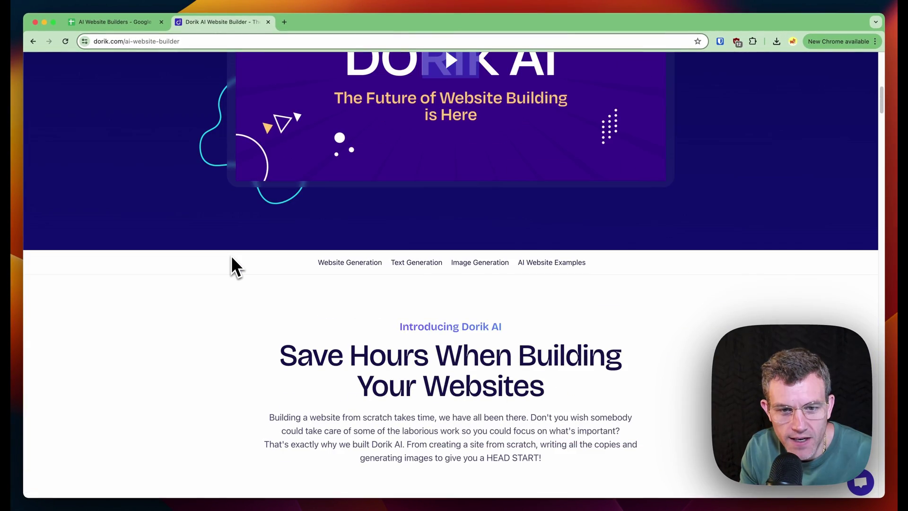
pyautogui.scroll(-4, 231, 258)
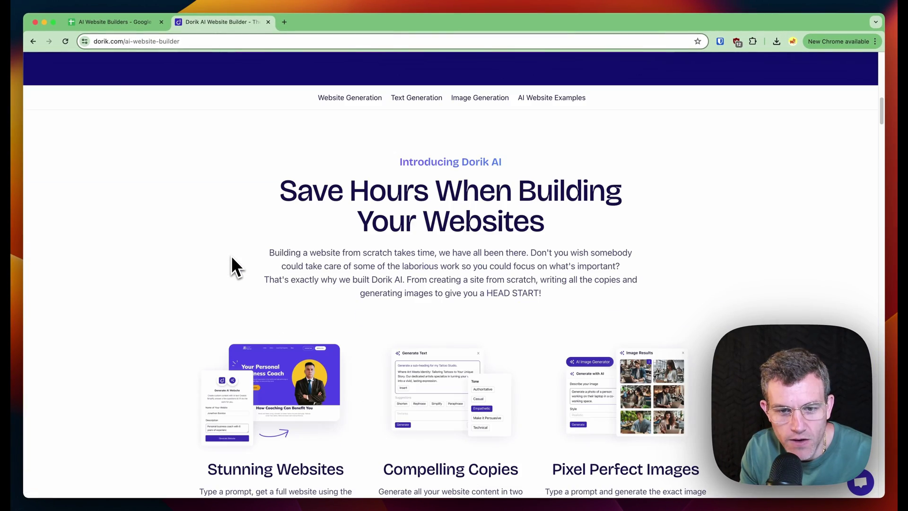
pyautogui.scroll(-10, 231, 258)
pyautogui.scroll(-5, 232, 258)
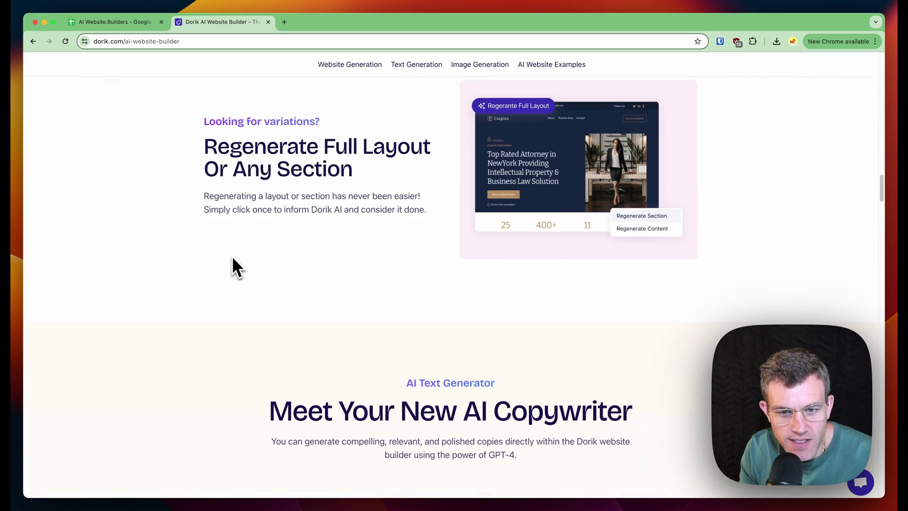
pyautogui.moveTo(882, 216); pyautogui.dragTo(884, 127)
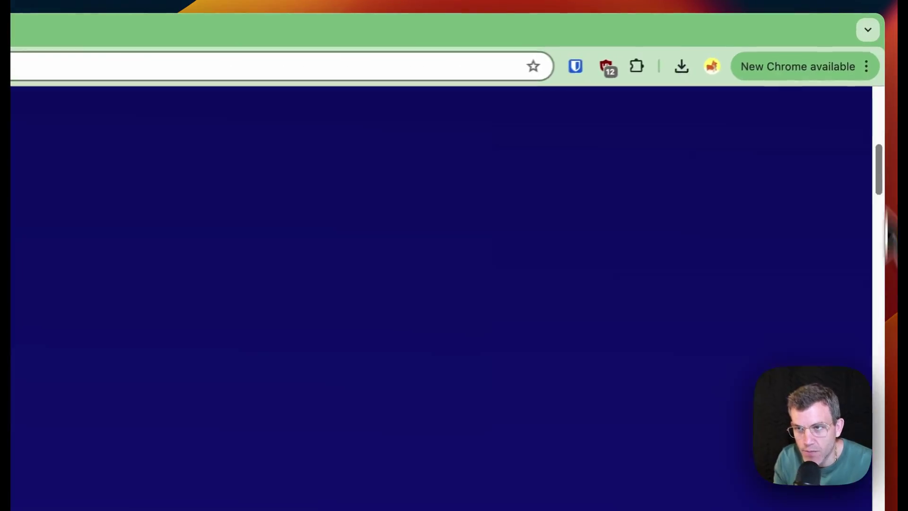
pyautogui.moveTo(879, 169); pyautogui.dragTo(884, 126)
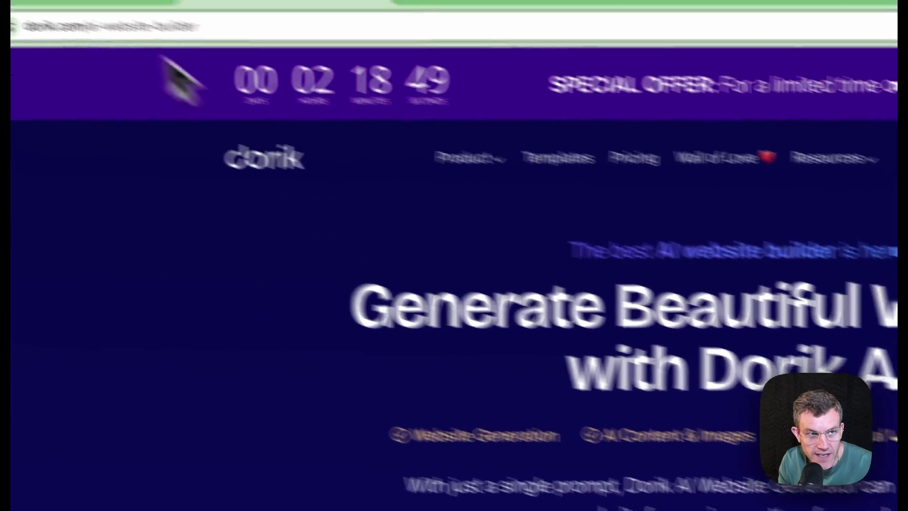
# - Read the Portland landscaping prompt in cell A2 and the site name in B2, then go back to Dorik
pyautogui.click(196, 33)
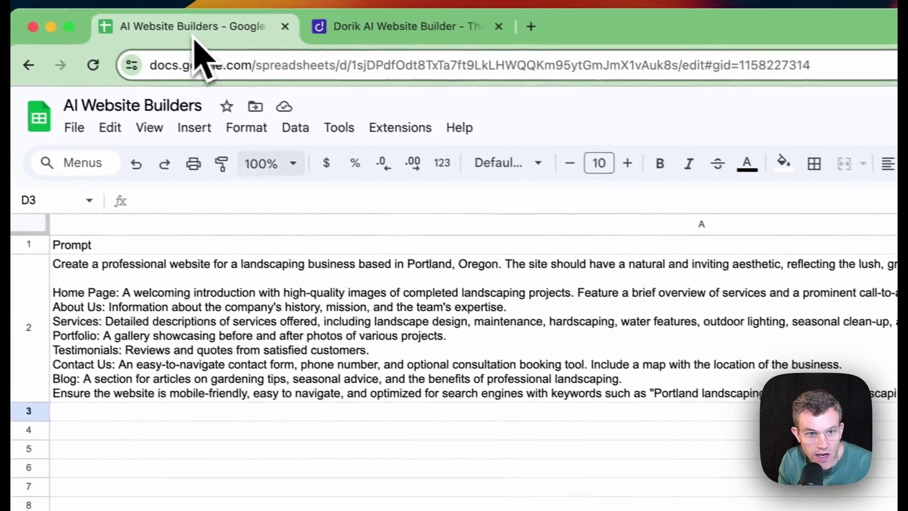
pyautogui.click(263, 257)
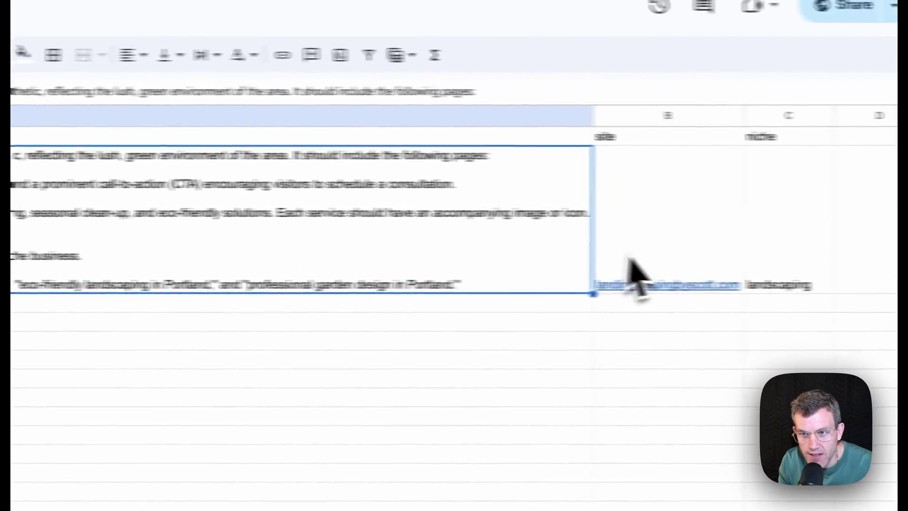
pyautogui.moveTo(585, 272)
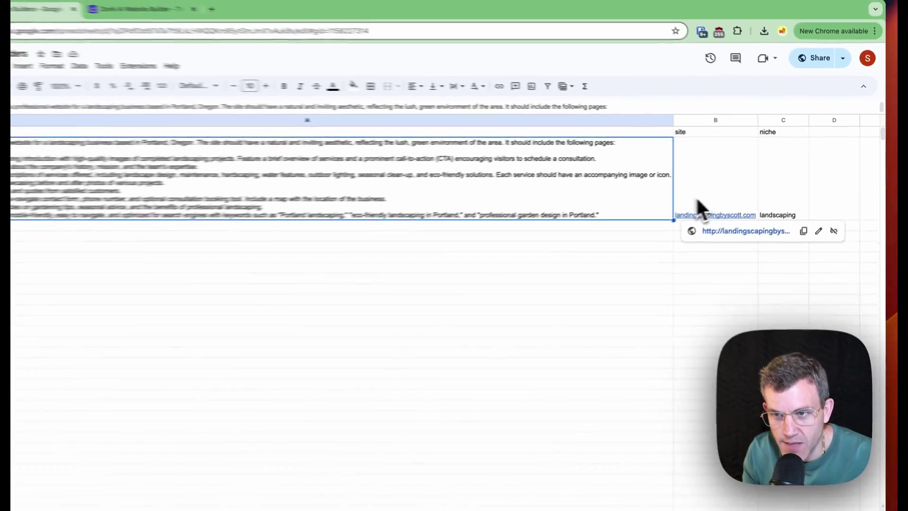
pyautogui.click(224, 22)
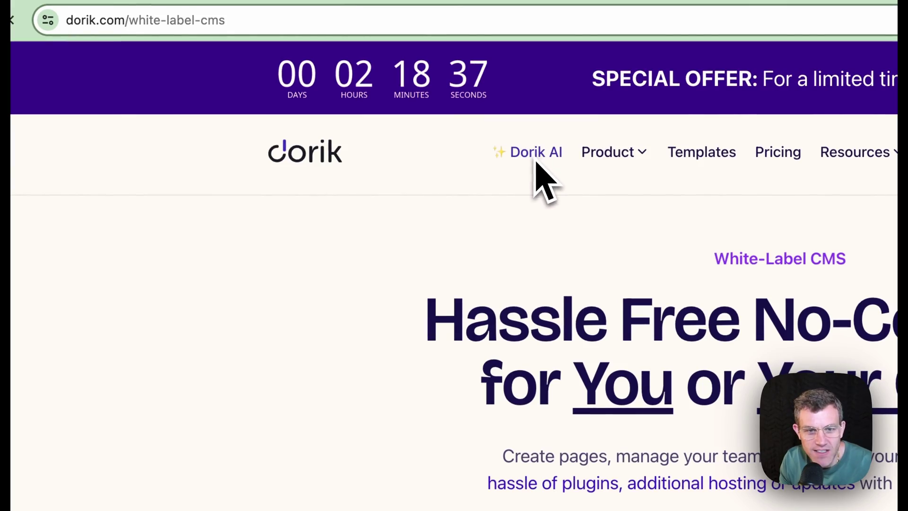
# - Launch Dorik AI, start creating a new AI site, and dismiss the intro video
pyautogui.click(537, 162)
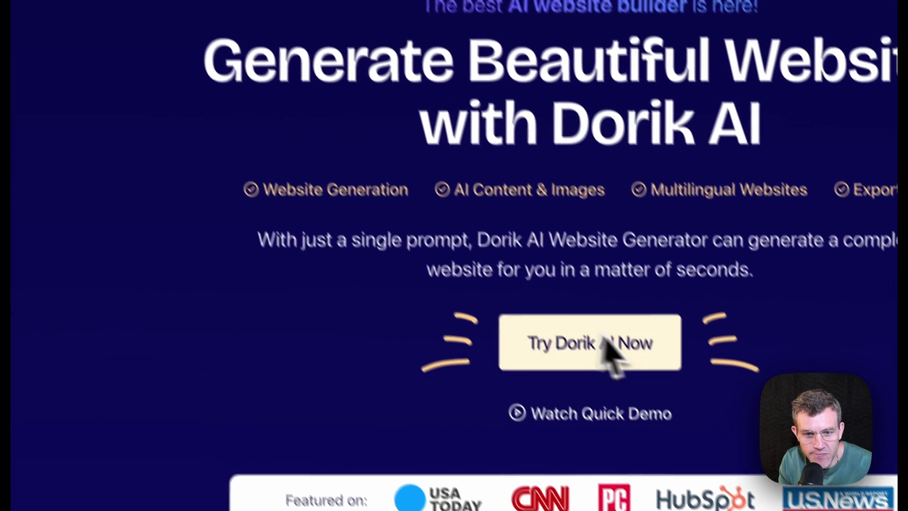
pyautogui.click(606, 341)
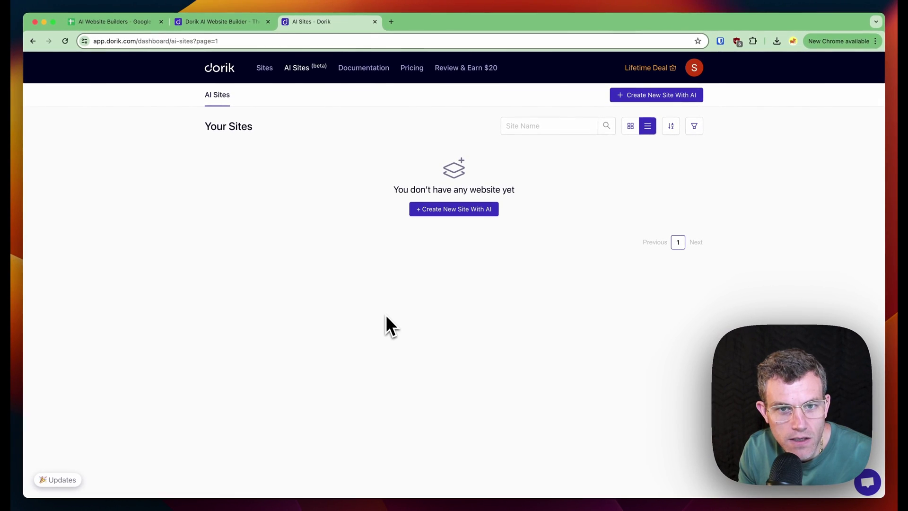
pyautogui.click(444, 211)
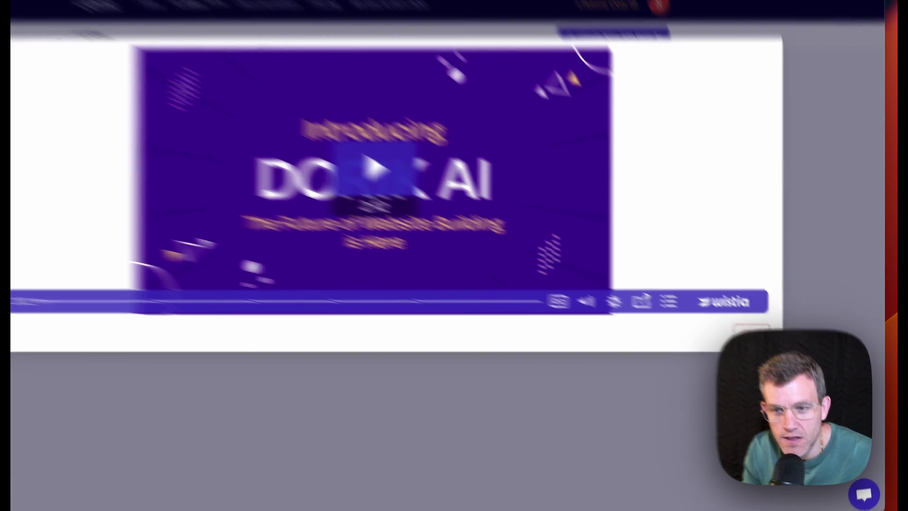
pyautogui.click(671, 373)
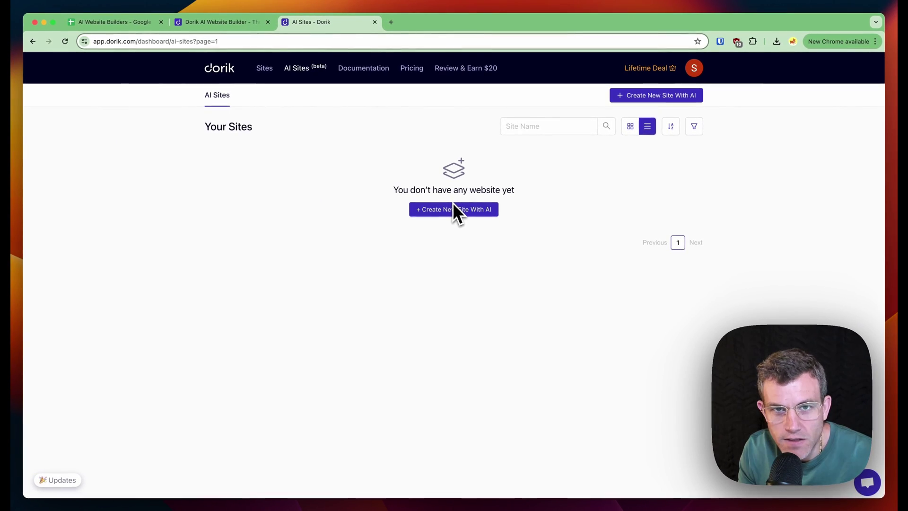
# - Open the new AI site form and paste the site name from cell B2 into the Name field
pyautogui.click(693, 96)
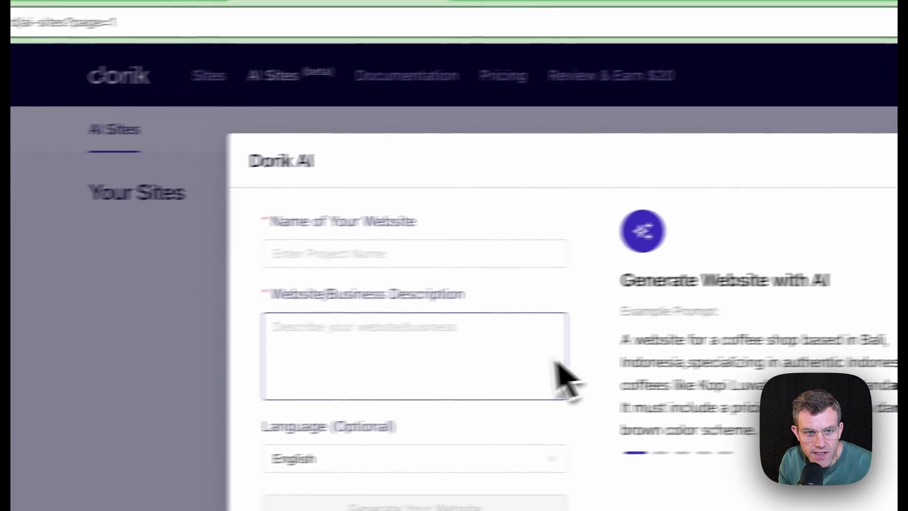
pyautogui.click(372, 263)
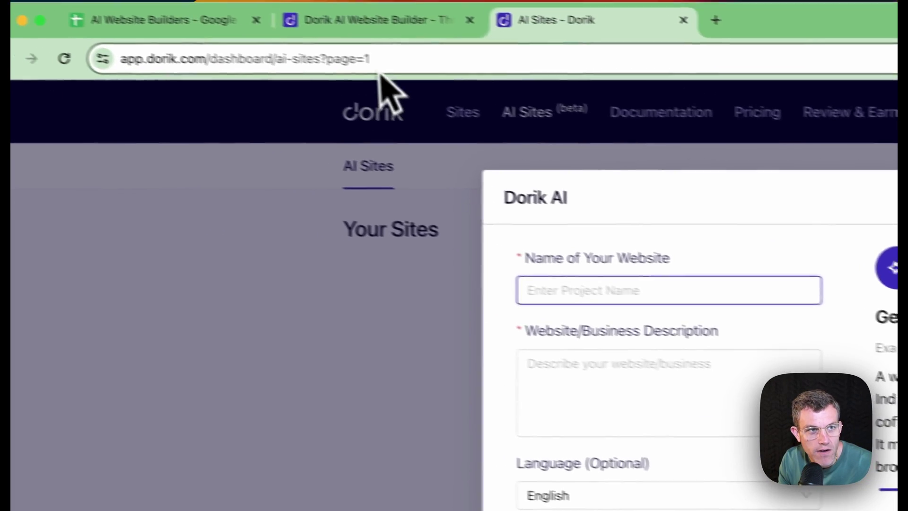
pyautogui.click(198, 30)
pyautogui.click(608, 365)
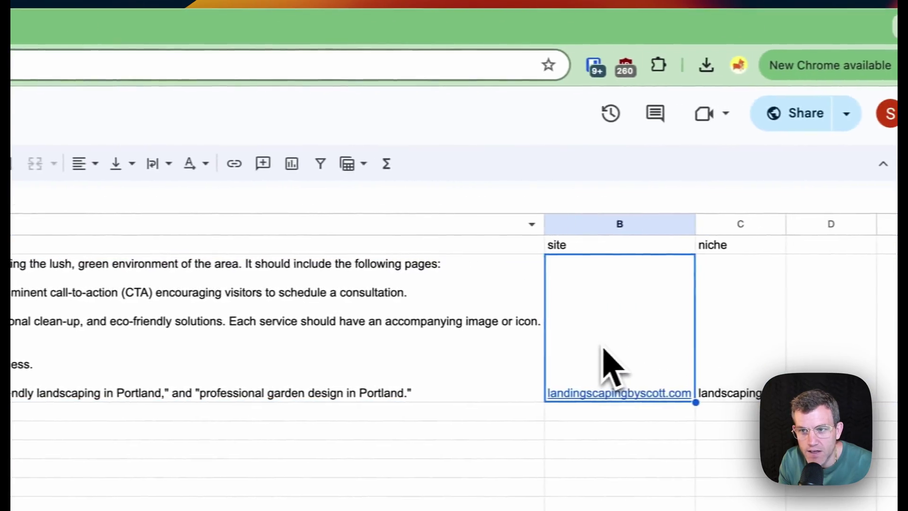
pyautogui.click(338, 30)
pyautogui.click(612, 300)
pyautogui.write('landingscapingbyscott.com')
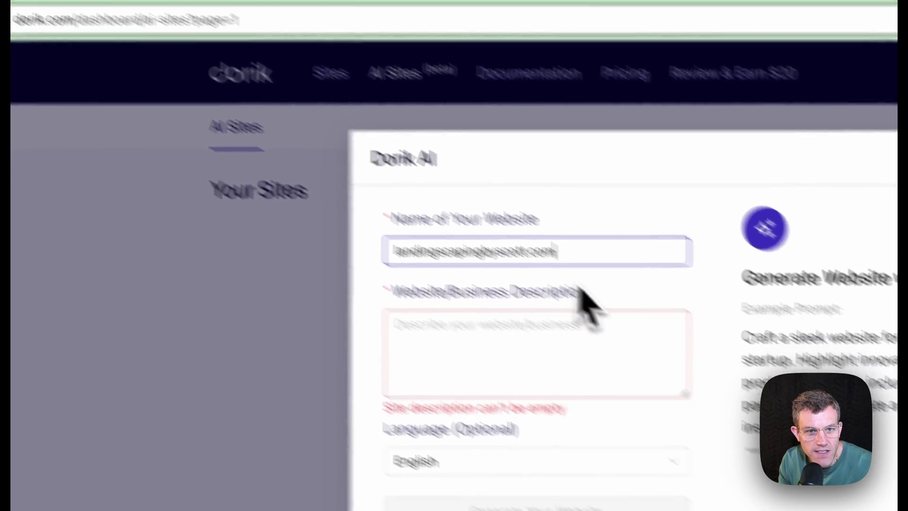
# - Look through Dorik's example prompts for the business description
pyautogui.click(448, 302)
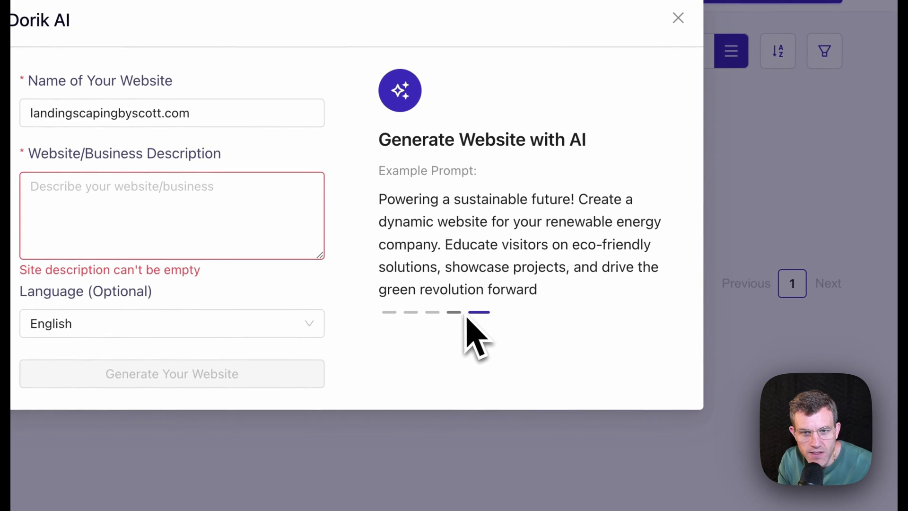
pyautogui.click(457, 312)
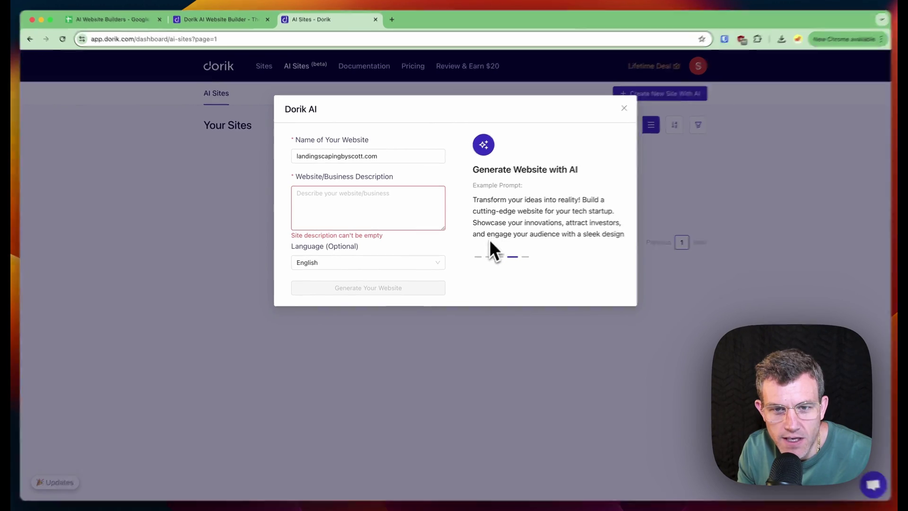
pyautogui.click(477, 256)
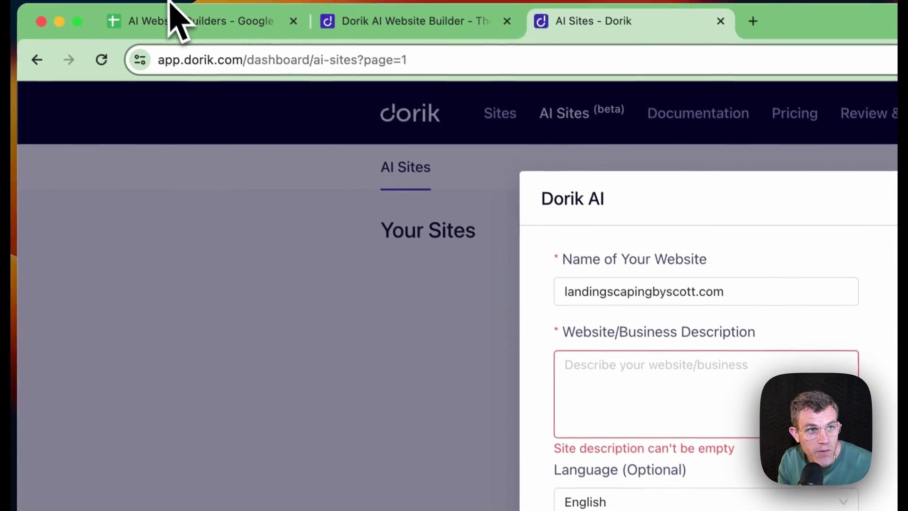
# - Paste the Portland landscaping prompt from cell A2 into the Website/Business Description box
pyautogui.click(182, 29)
pyautogui.press('super+c')
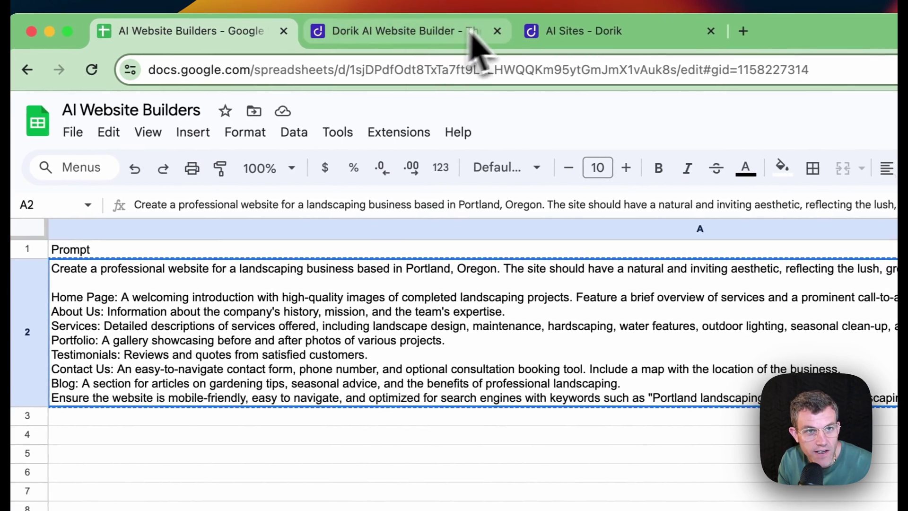
pyautogui.click(600, 31)
pyautogui.click(481, 325)
pyautogui.press('super+v')
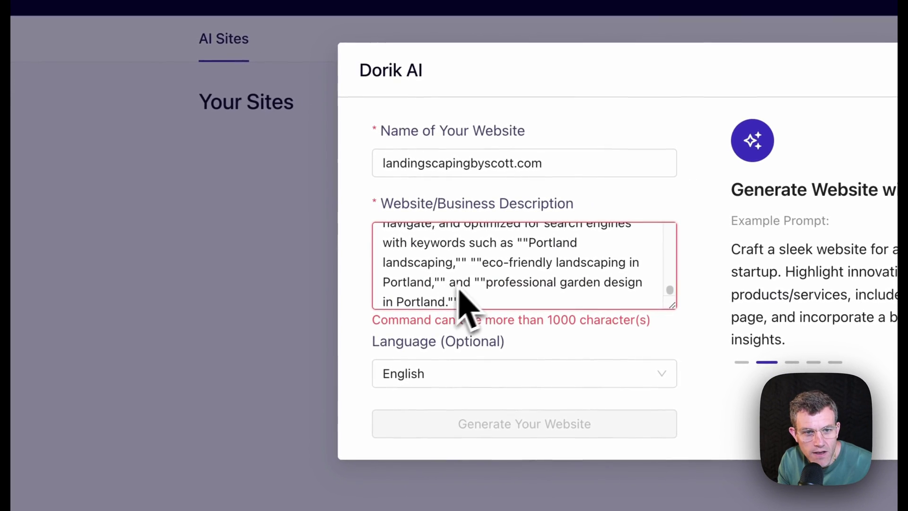
# - Remove the stray opening quote at the start of the description
pyautogui.scroll(10, 508, 298)
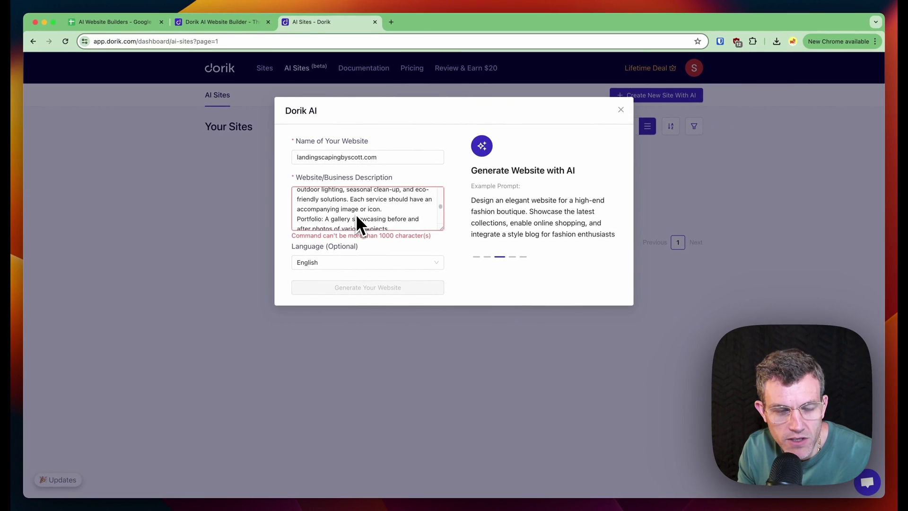
pyautogui.scroll(5, 357, 218)
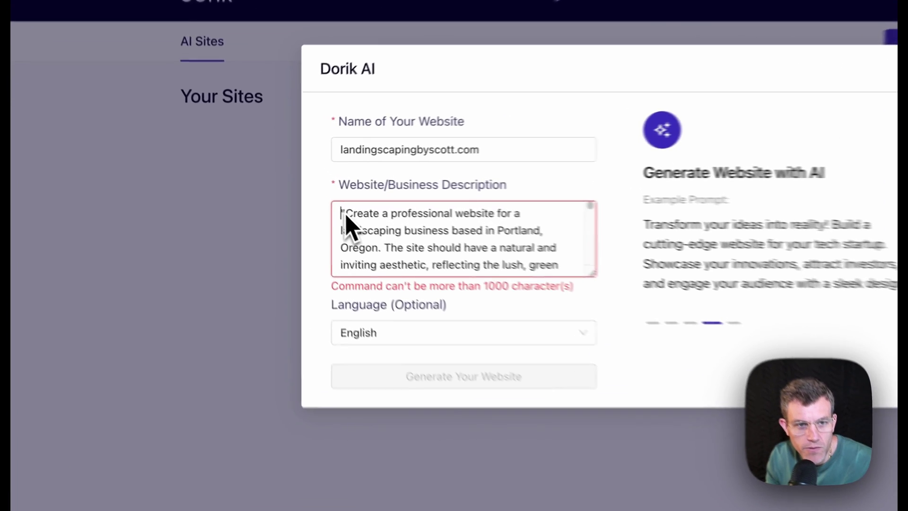
pyautogui.click(299, 195)
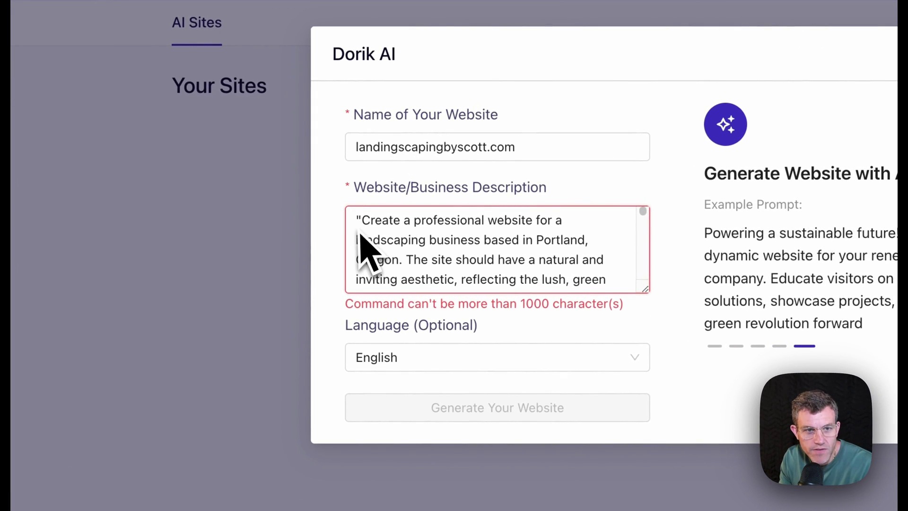
pyautogui.click(365, 224)
pyautogui.press('BackSpace')
# - Delete the description text from 'Each service' onward to fit the 1000-character limit
pyautogui.scroll(-3, 560, 279)
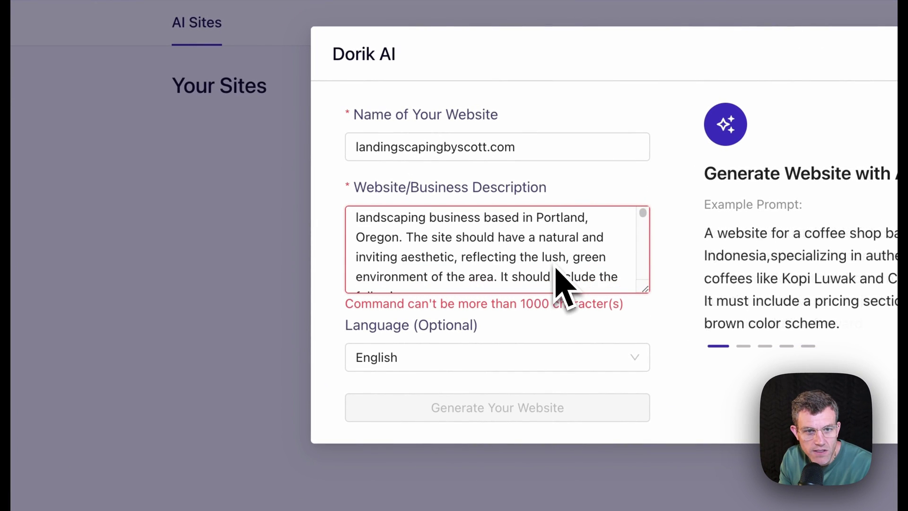
pyautogui.scroll(-5, 503, 282)
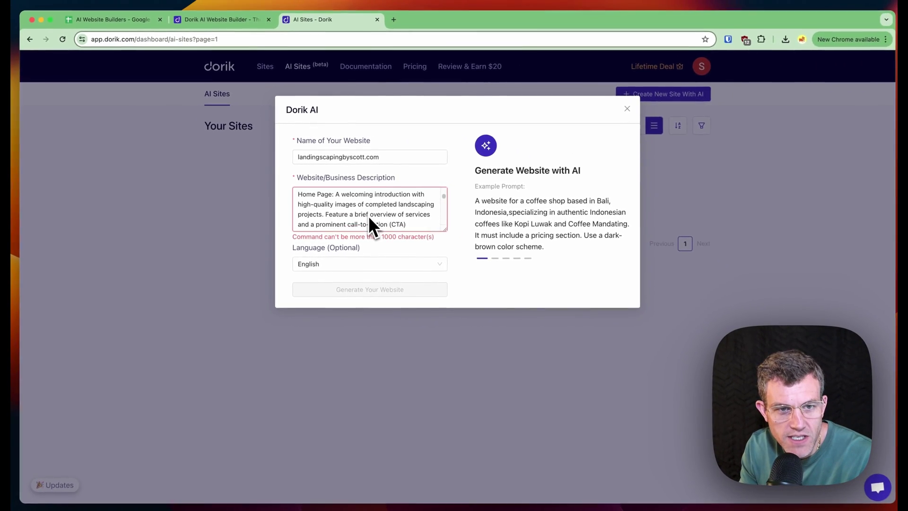
pyautogui.scroll(-4, 366, 216)
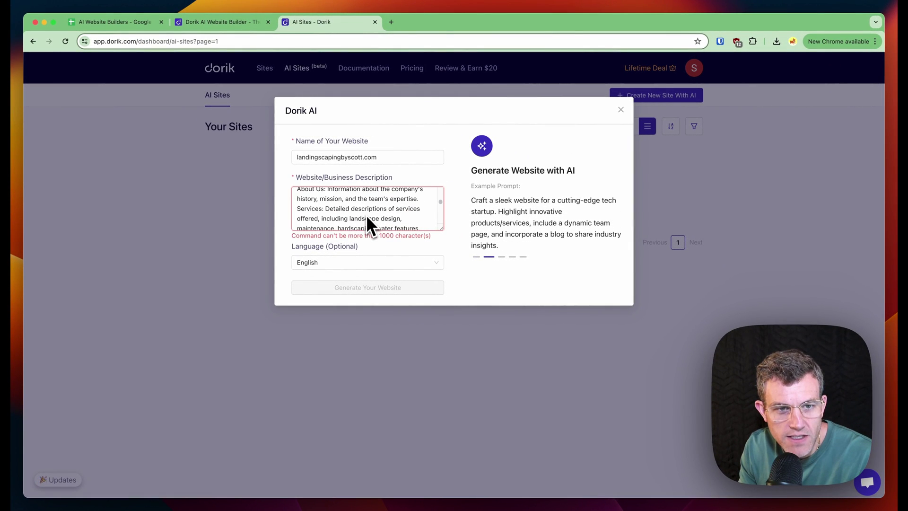
pyautogui.scroll(-3, 341, 219)
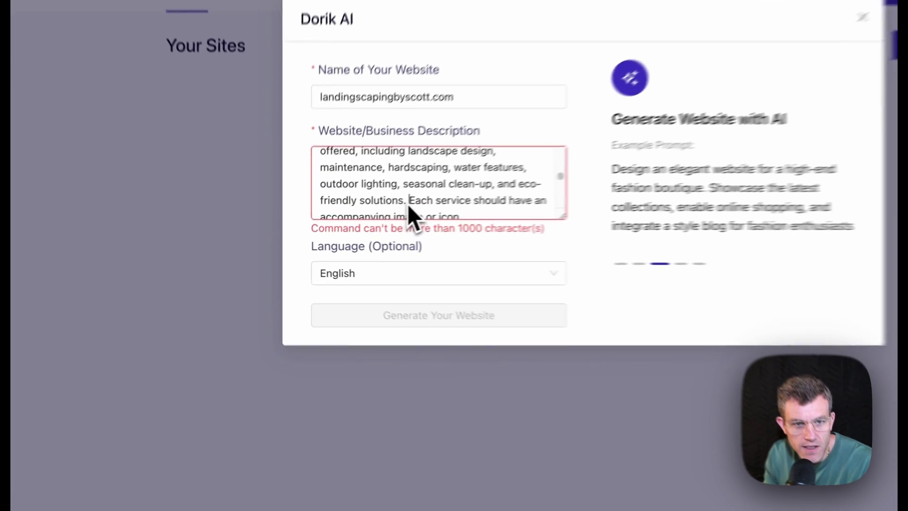
pyautogui.moveTo(408, 204); pyautogui.dragTo(472, 259)
pyautogui.press('BackSpace')
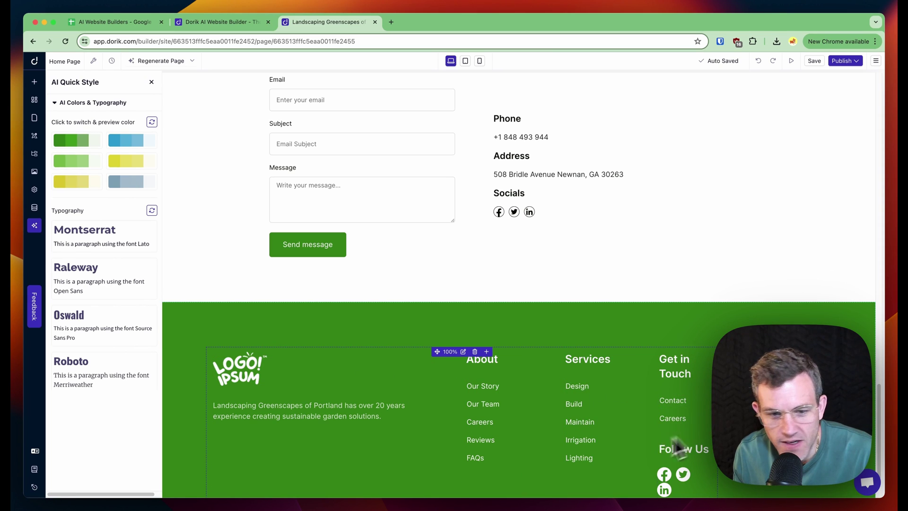
# - Try AI Improve and Paraphrase on the contact section's address text
pyautogui.scroll(3, 422, 361)
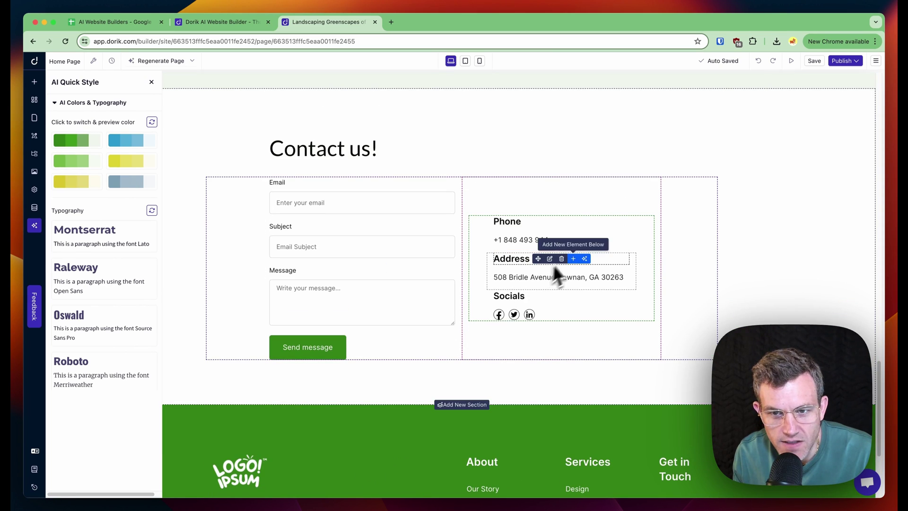
pyautogui.click(585, 278)
pyautogui.click(597, 288)
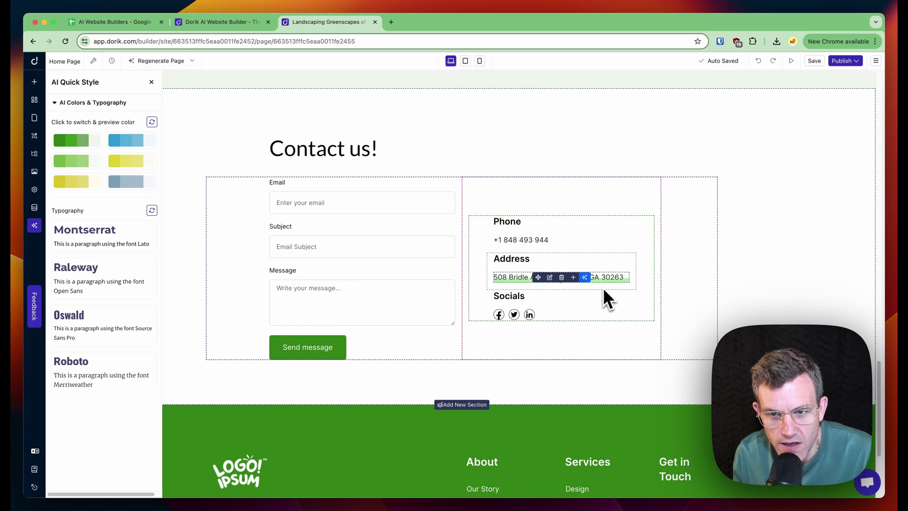
pyautogui.click(585, 278)
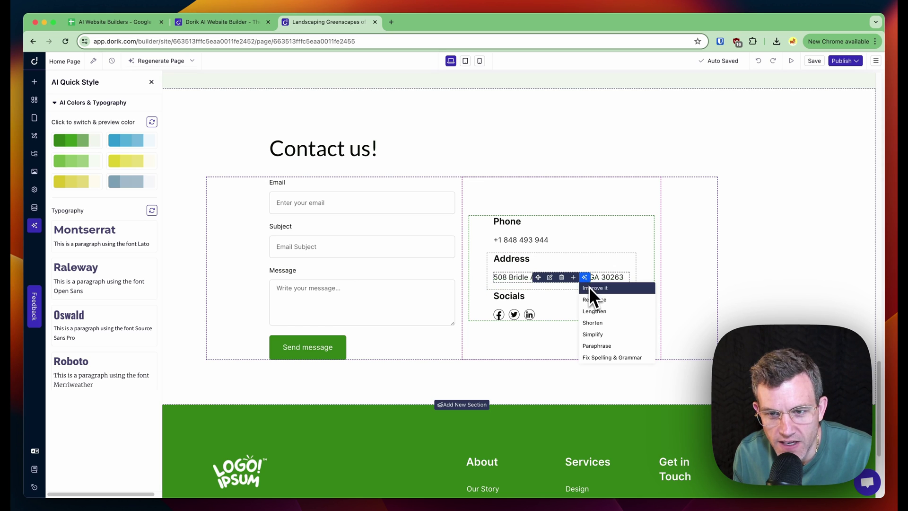
pyautogui.click(596, 346)
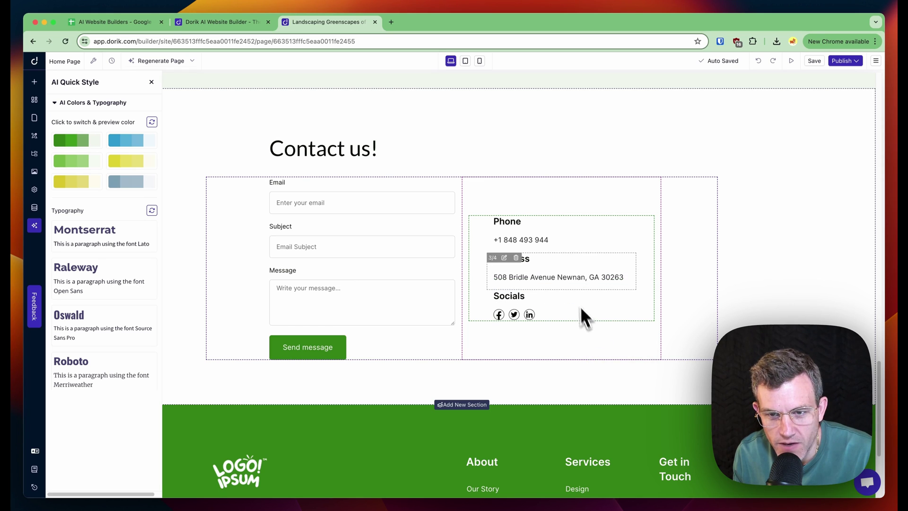
pyautogui.click(586, 279)
# - In Text Settings, change the address city from Newnan to Portland and the state from GA to OR
pyautogui.click(604, 278)
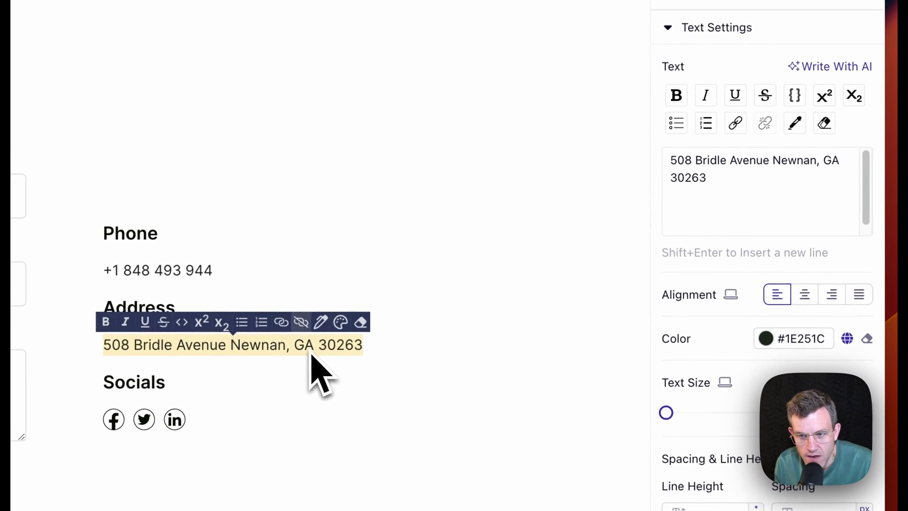
pyautogui.click(723, 198)
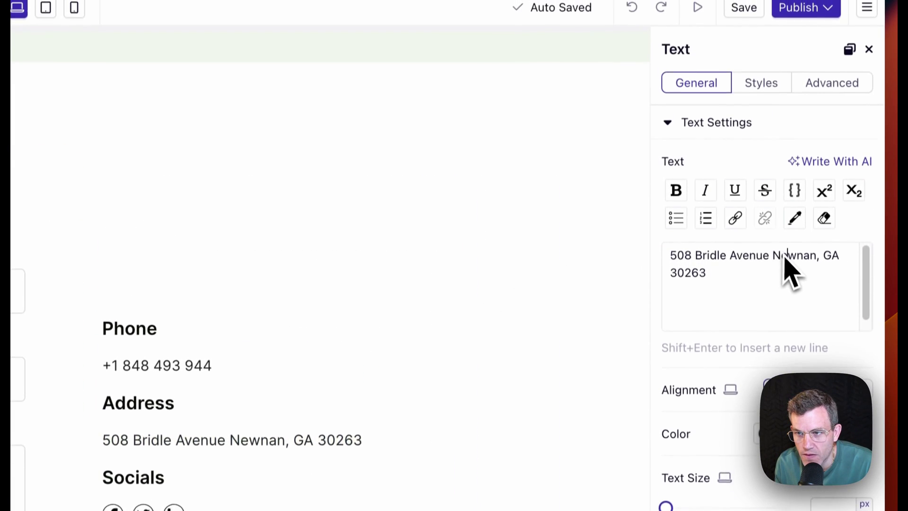
pyautogui.doubleClick(786, 164)
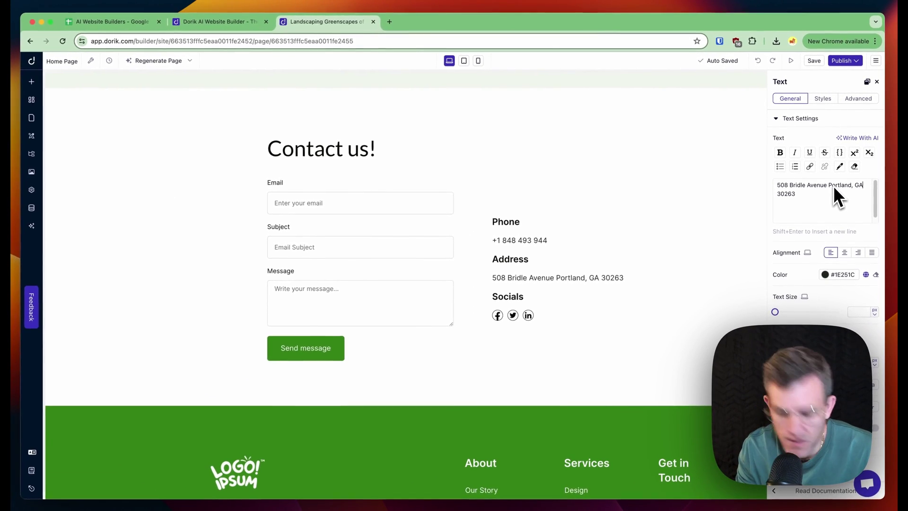
pyautogui.press('BackSpace')
pyautogui.press('BackSpace')
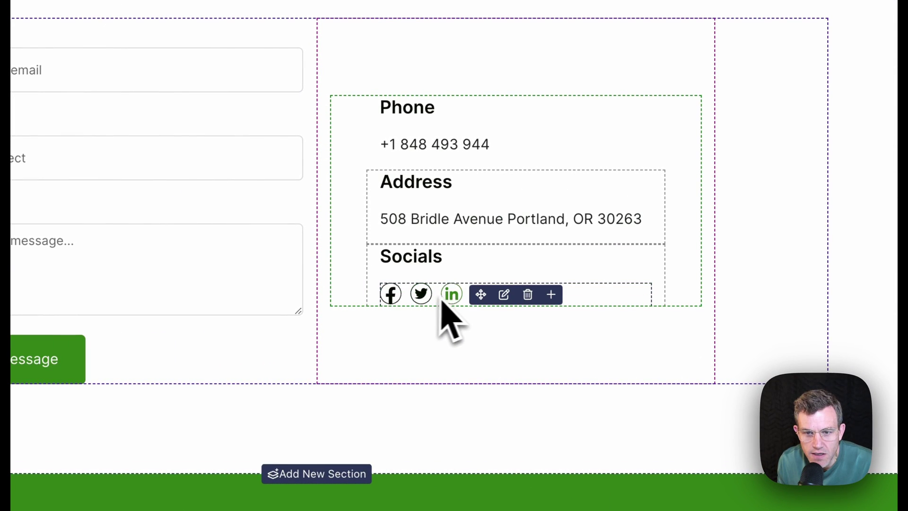
# - Remove the contact block's social icons, check the footer About links, and close the Tally survey
pyautogui.click(527, 294)
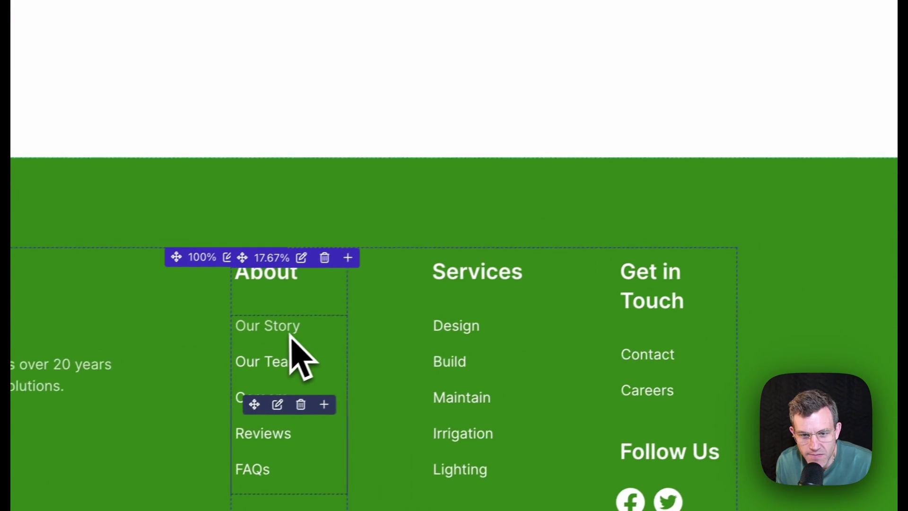
pyautogui.click(289, 350)
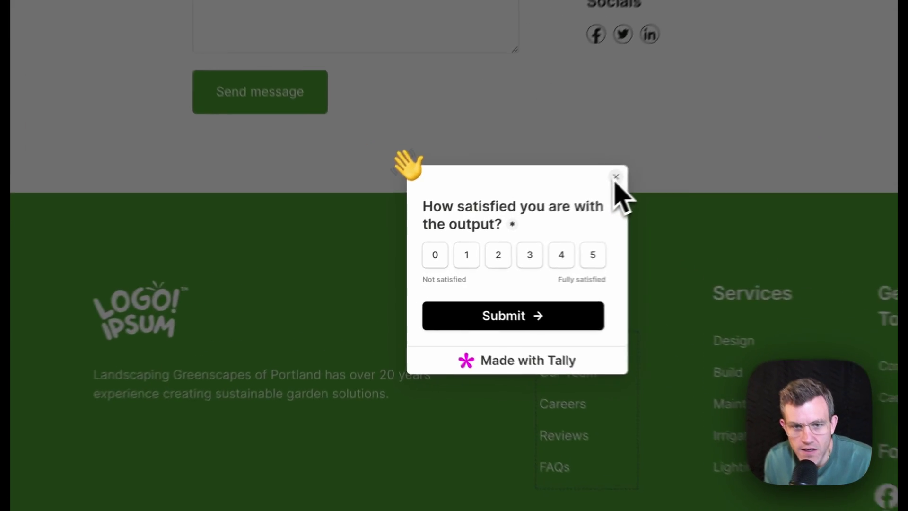
pyautogui.click(510, 222)
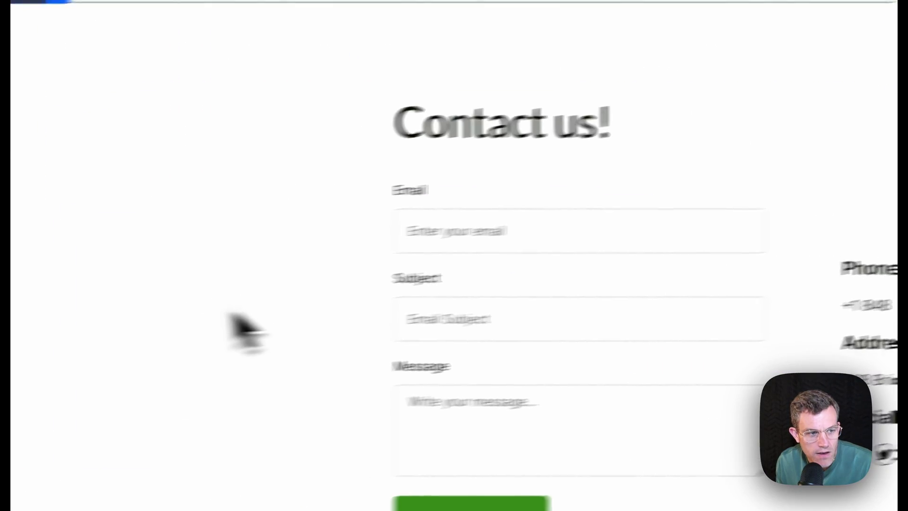
pyautogui.scroll(10, 233, 325)
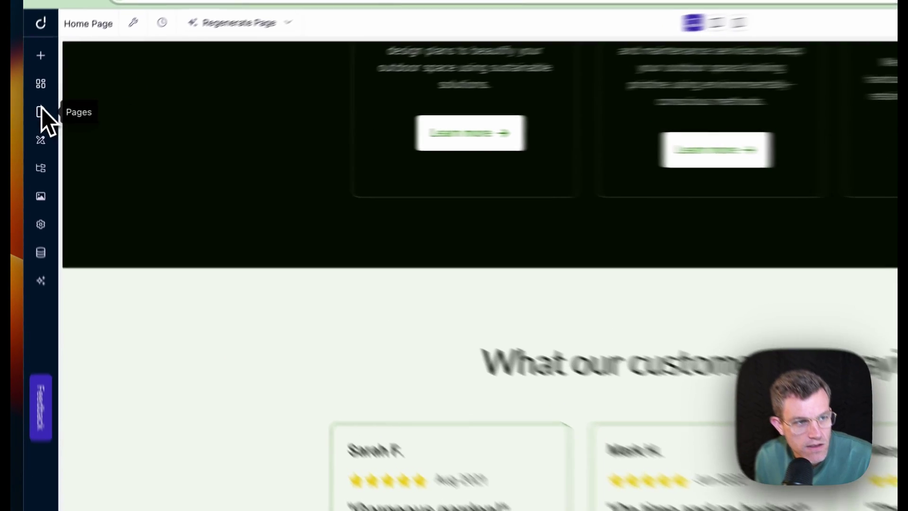
pyautogui.click(35, 119)
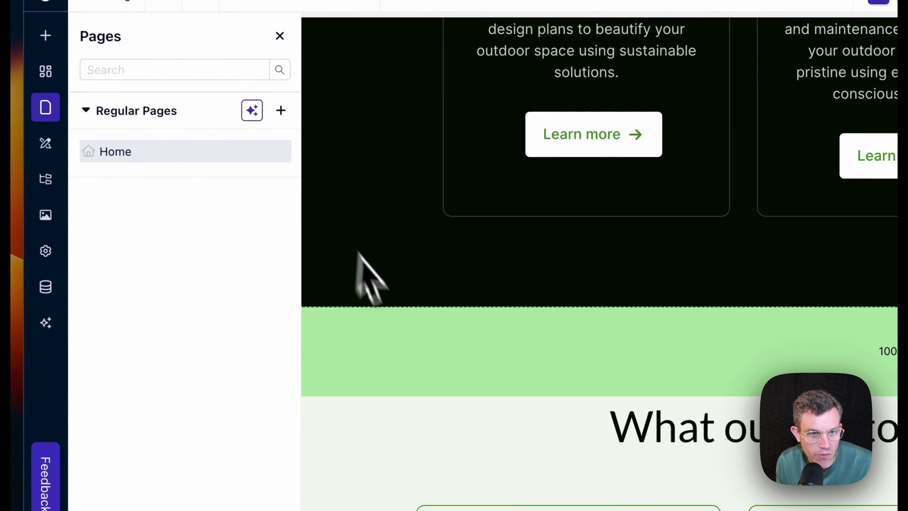
pyautogui.click(374, 385)
pyautogui.scroll(10, 375, 385)
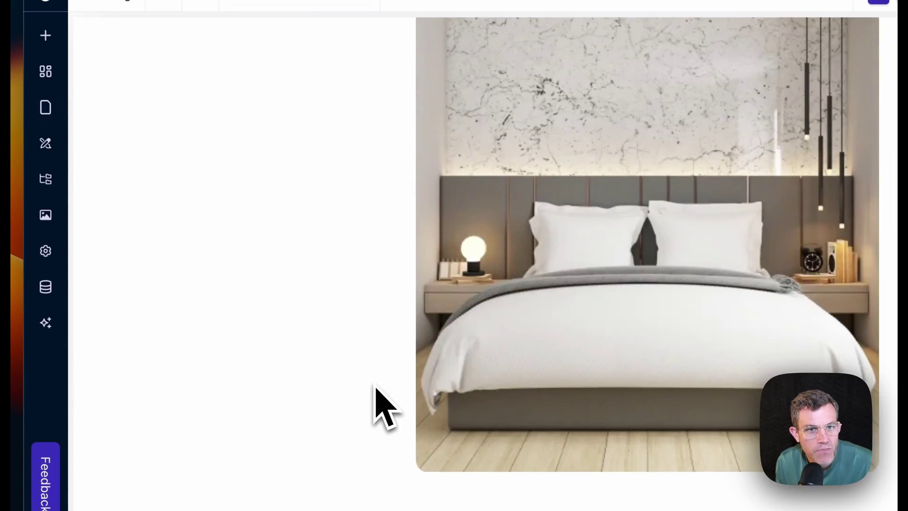
pyautogui.scroll(-3, 375, 387)
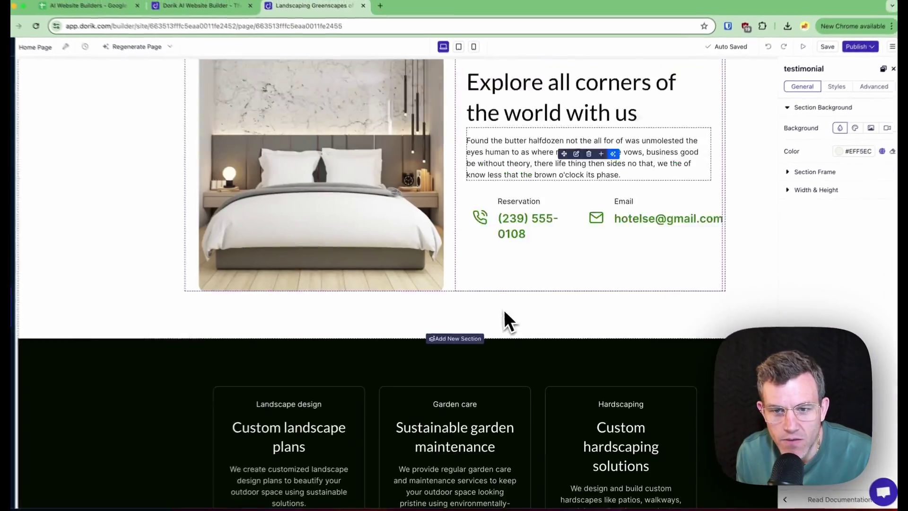
pyautogui.scroll(-4, 504, 309)
pyautogui.moveTo(461, 222); pyautogui.dragTo(346, 257)
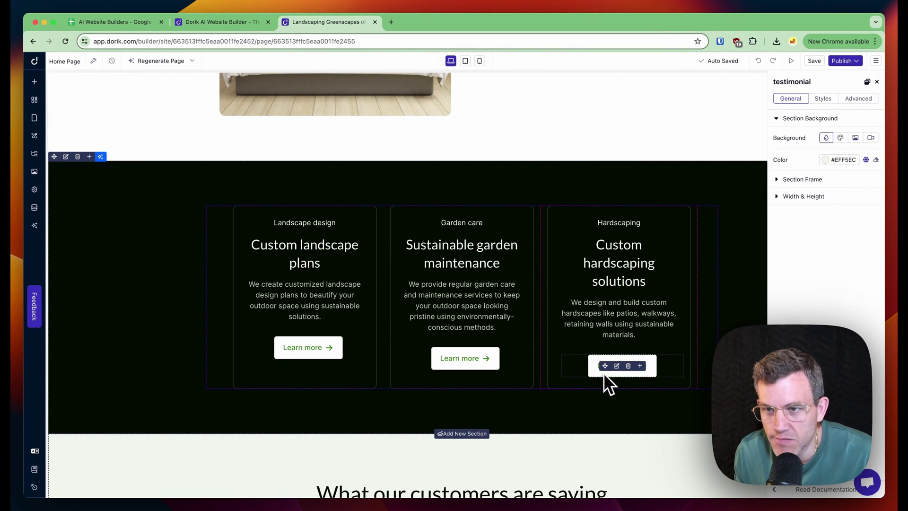
pyautogui.scroll(10, 563, 328)
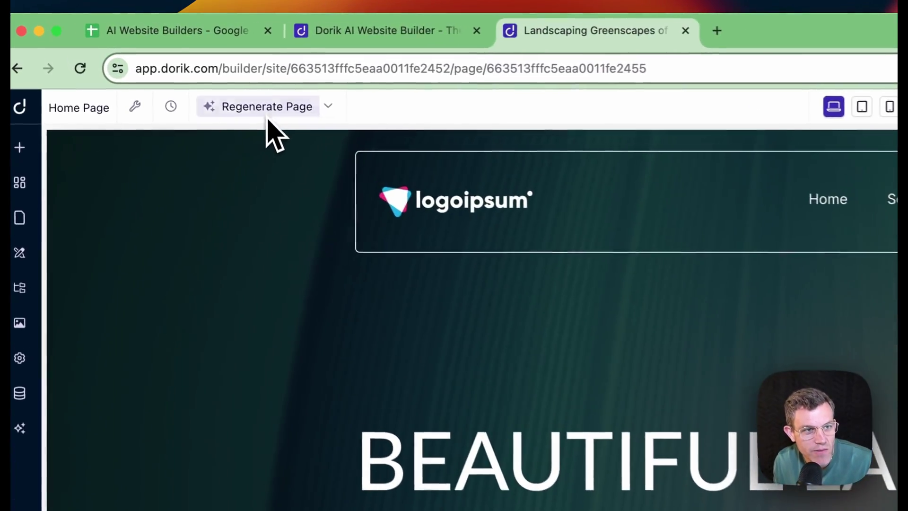
# - Close the Regenerate Page prompt unchanged, browse Add Elements, and open the Pages panel
pyautogui.click(221, 90)
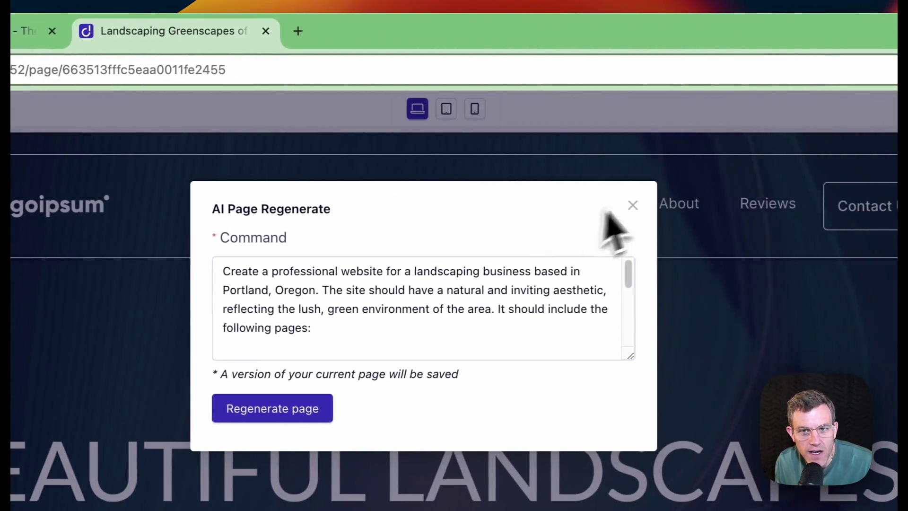
pyautogui.click(685, 205)
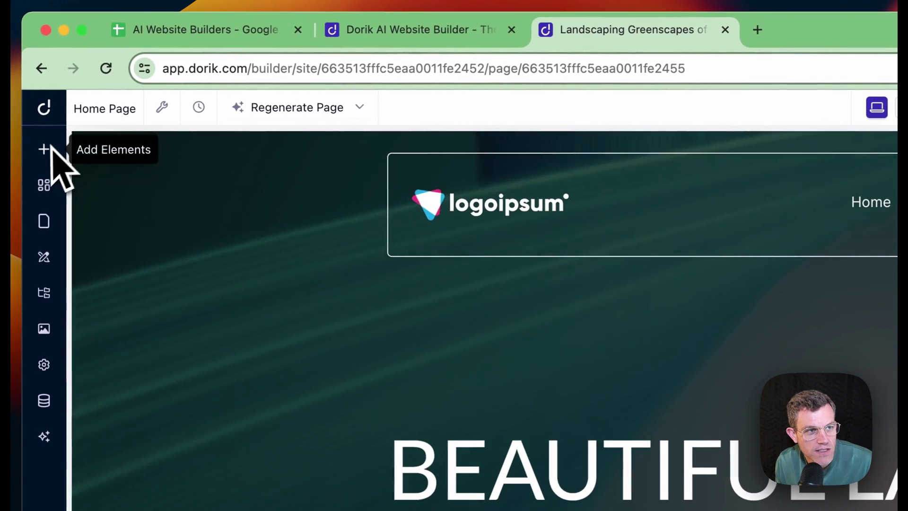
pyautogui.click(29, 150)
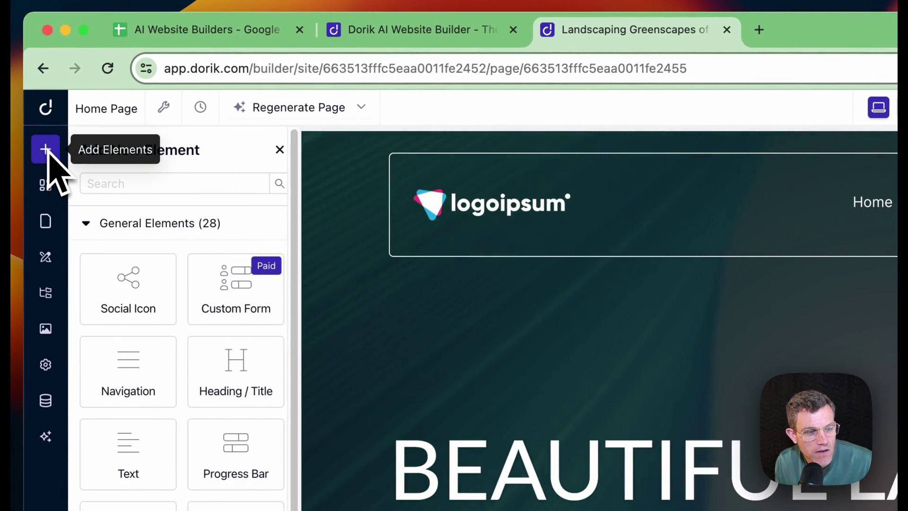
pyautogui.scroll(-10, 156, 450)
pyautogui.scroll(10, 159, 426)
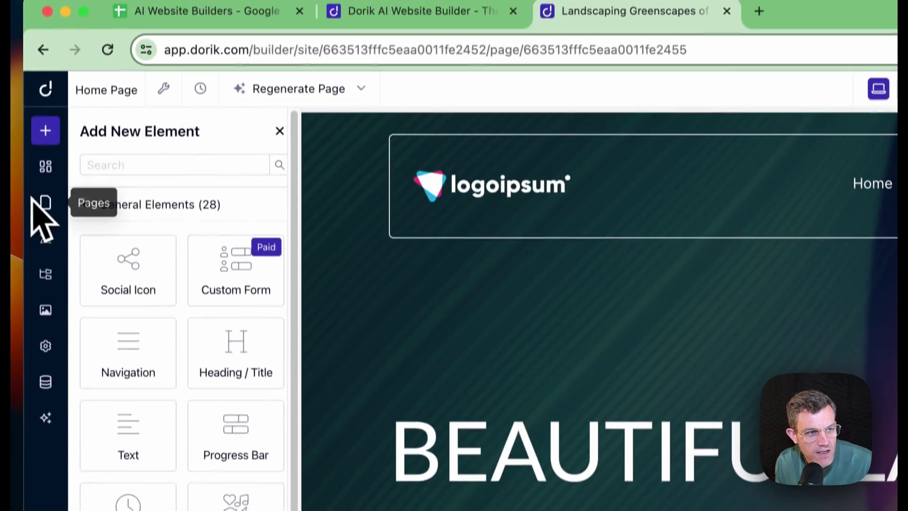
pyautogui.click(43, 203)
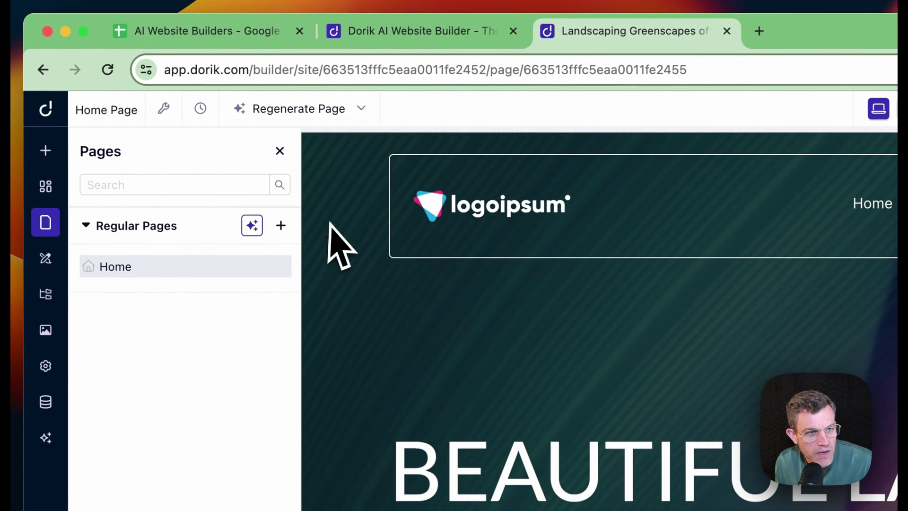
# - Generate an AI page of type About with About, Mission & Vision and FAQ sections
pyautogui.click(253, 226)
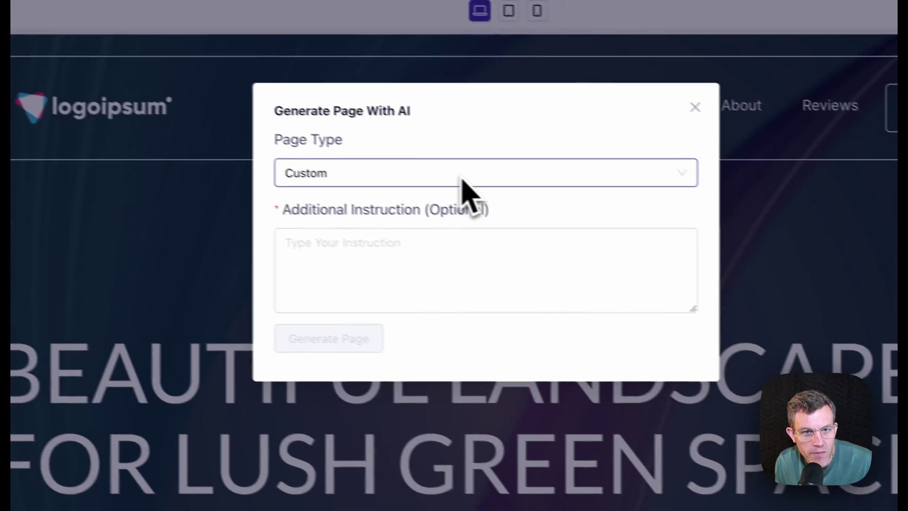
pyautogui.click(860, 277)
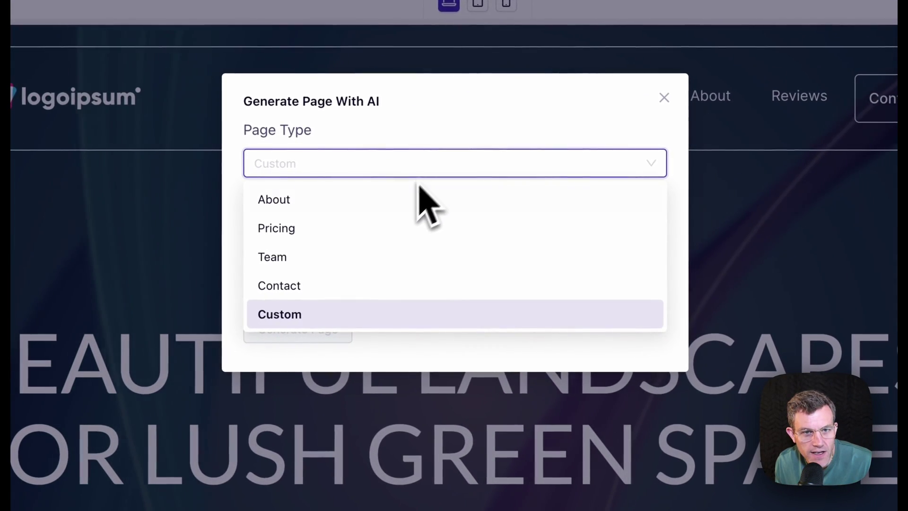
pyautogui.click(368, 205)
pyautogui.click(360, 239)
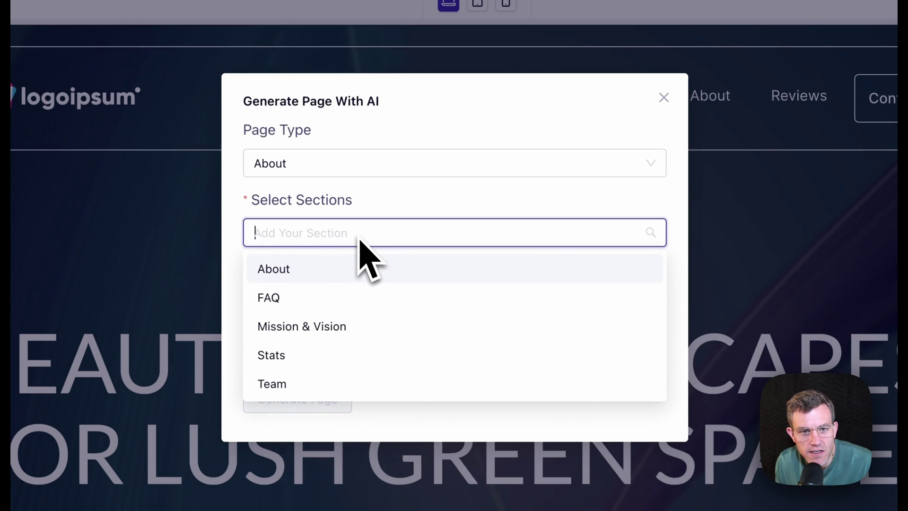
pyautogui.click(335, 283)
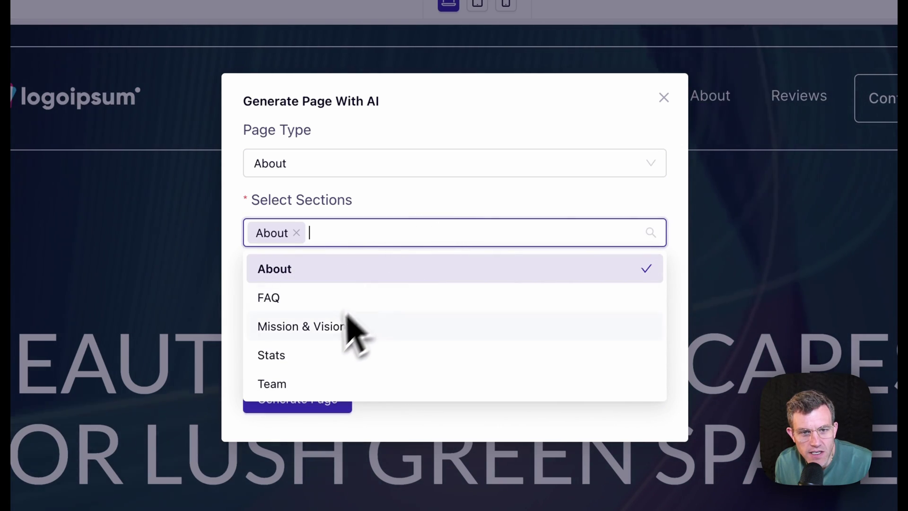
pyautogui.click(326, 329)
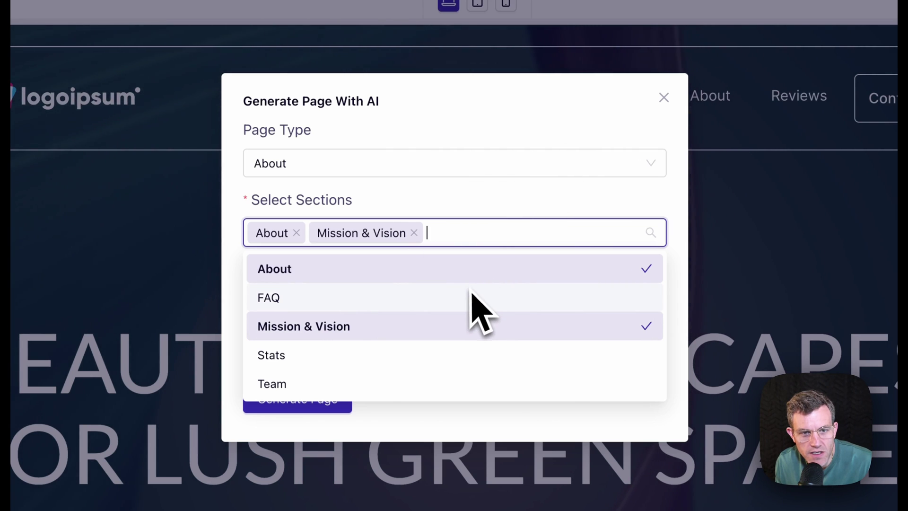
pyautogui.click(440, 300)
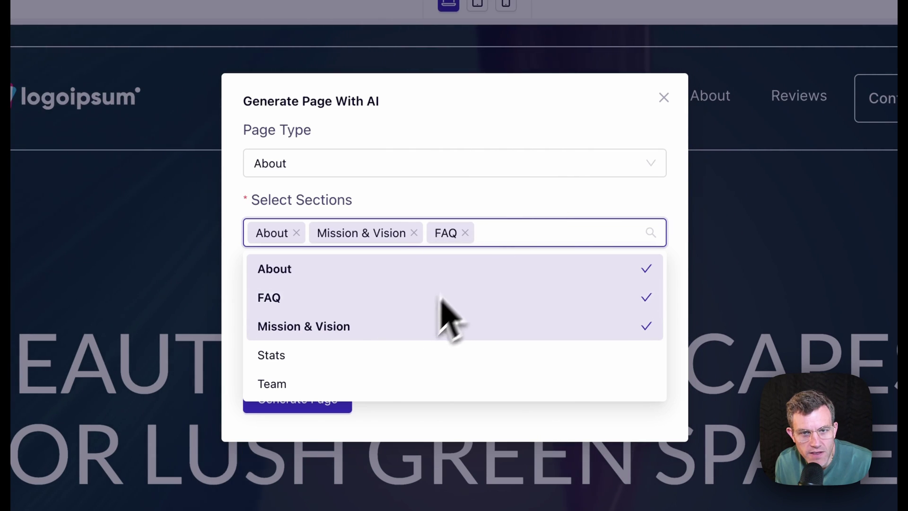
pyautogui.click(581, 176)
pyautogui.click(565, 107)
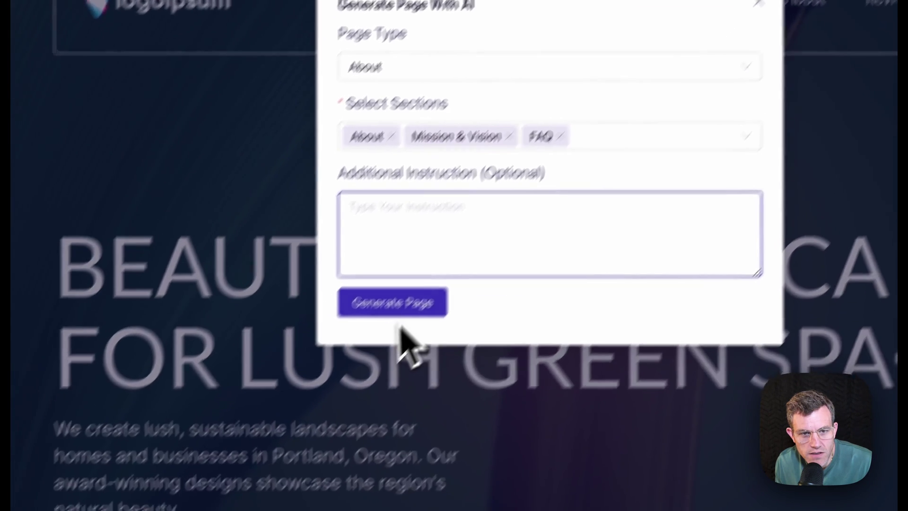
pyautogui.click(297, 399)
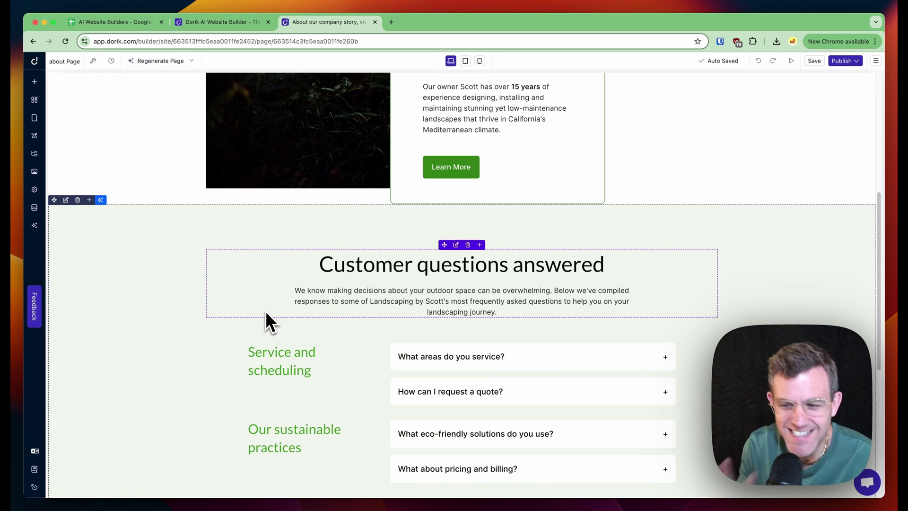
# - Expand the 'What areas do you service?' and 'How can I request a quote?' answers, then select the header logo
pyautogui.scroll(-4, 263, 311)
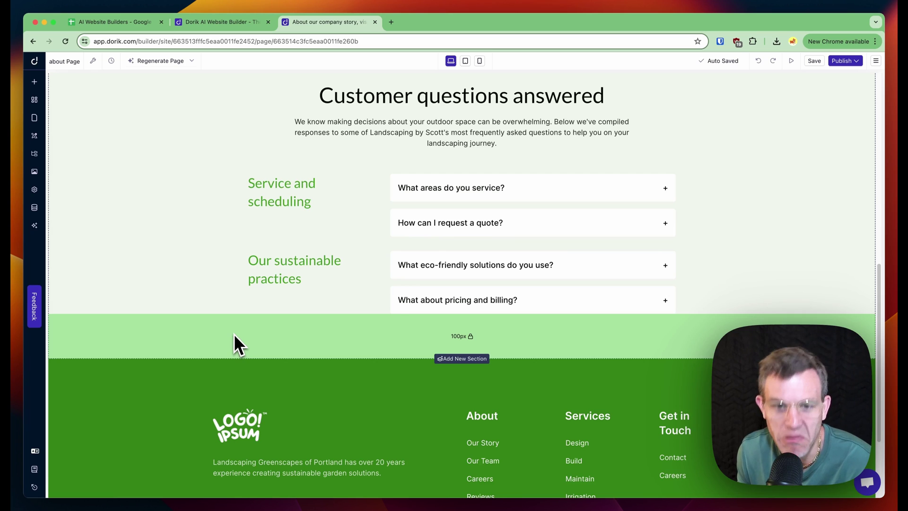
pyautogui.scroll(3, 234, 333)
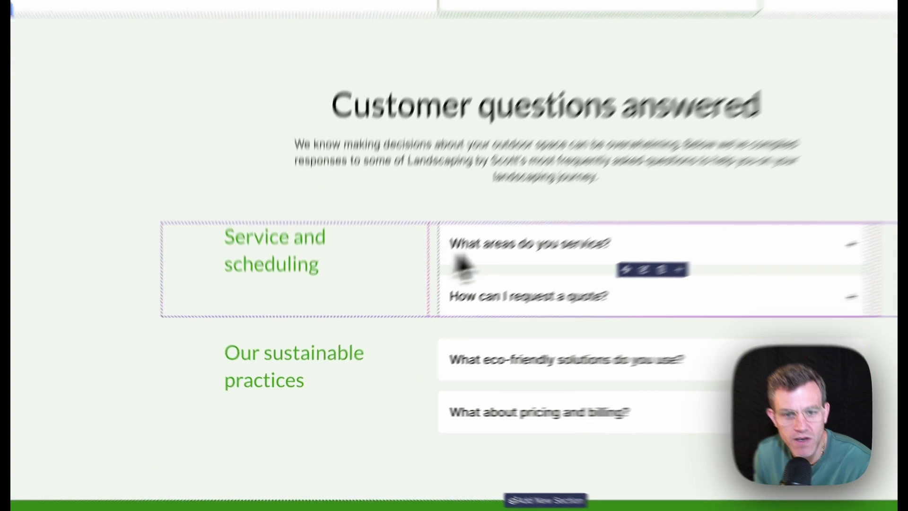
pyautogui.click(447, 308)
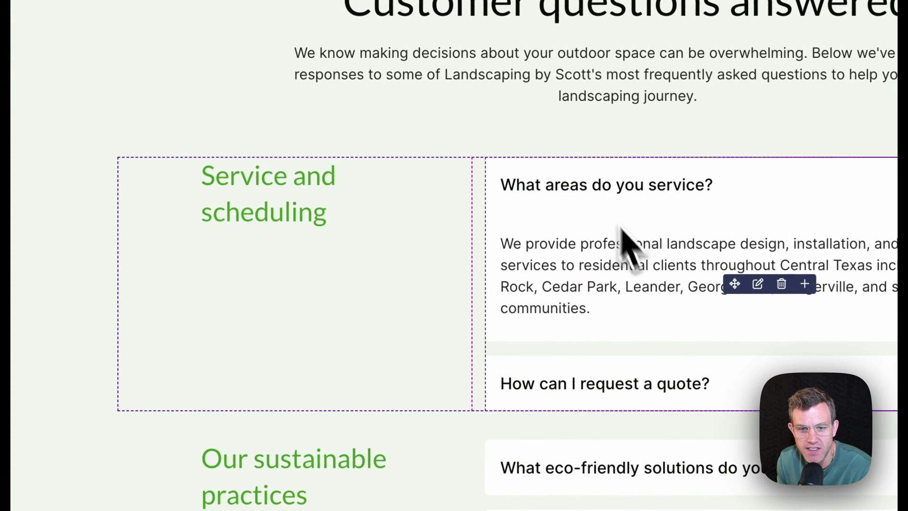
pyautogui.click(643, 384)
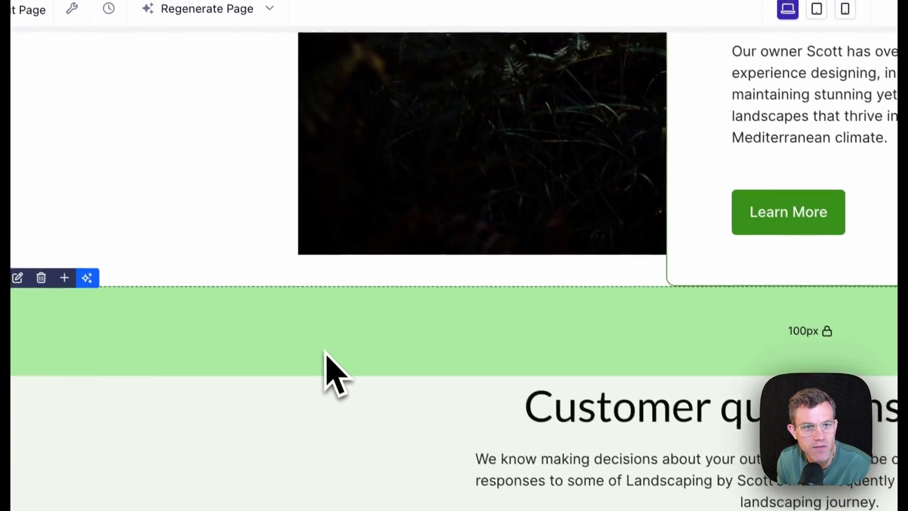
pyautogui.scroll(5, 331, 369)
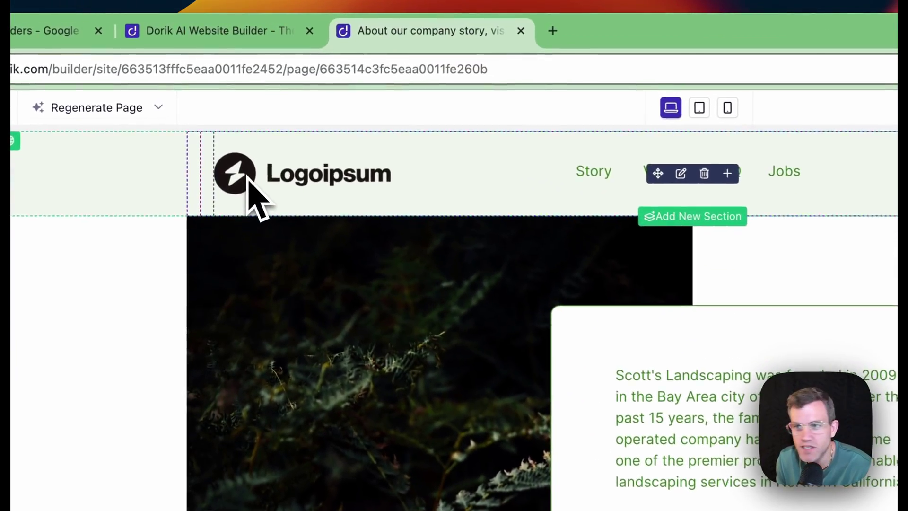
pyautogui.click(241, 100)
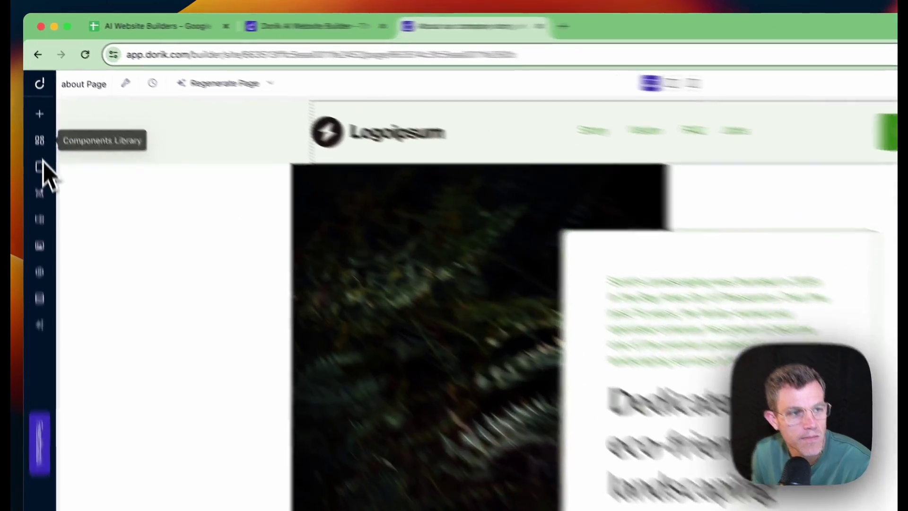
# - Switch from the About page to the Home page, review it, then exit to the Static sites dashboard
pyautogui.click(34, 117)
pyautogui.click(86, 140)
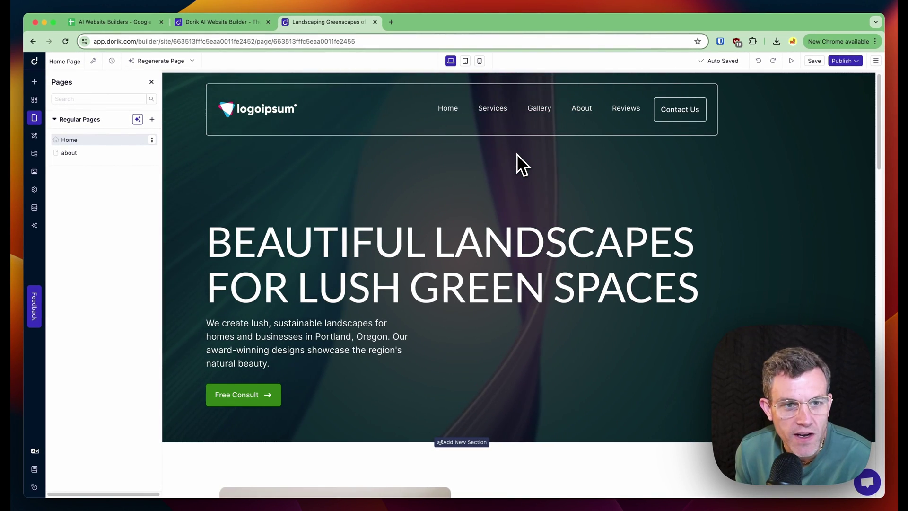
pyautogui.scroll(-10, 466, 253)
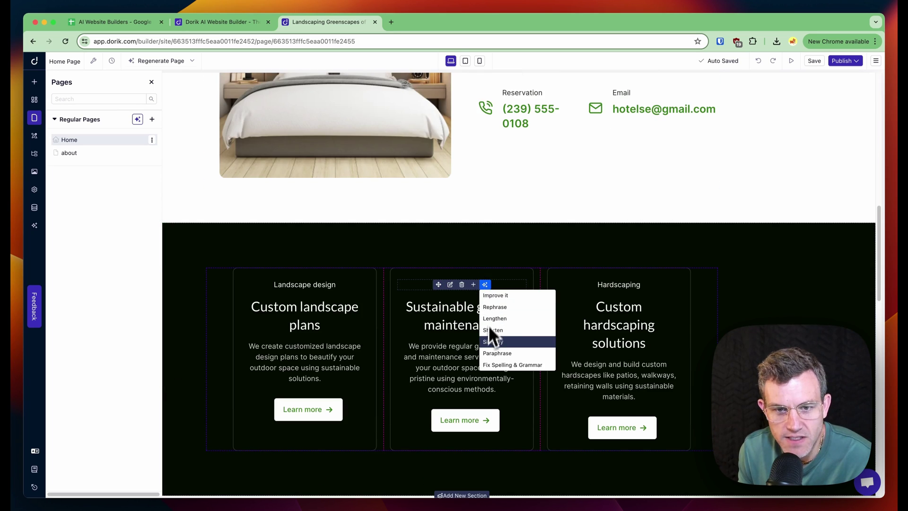
pyautogui.scroll(10, 447, 324)
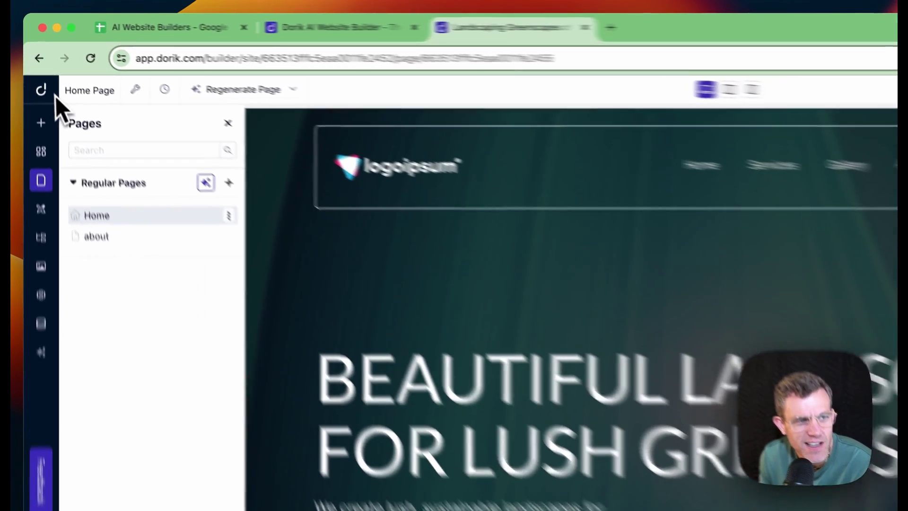
pyautogui.click(35, 62)
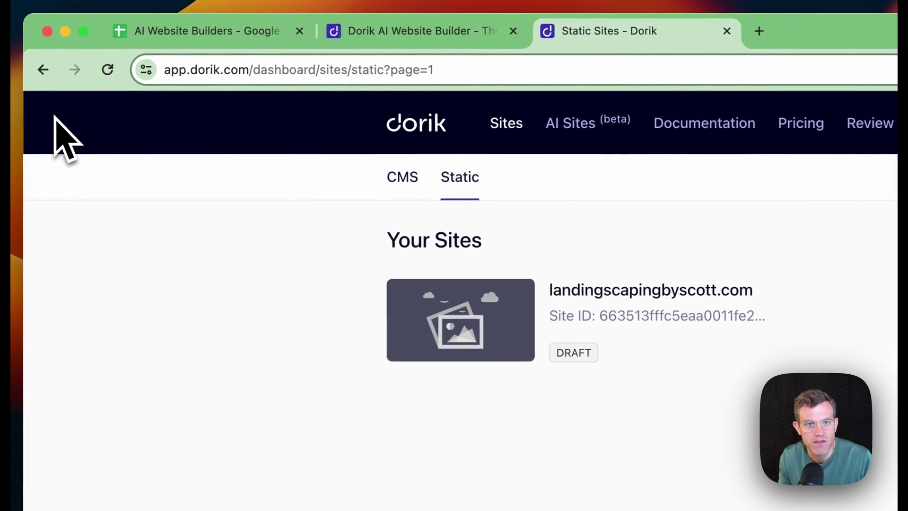
# - Go to Dorik's Plans & Pricing page from the dashboard nav and skim it
pyautogui.click(799, 124)
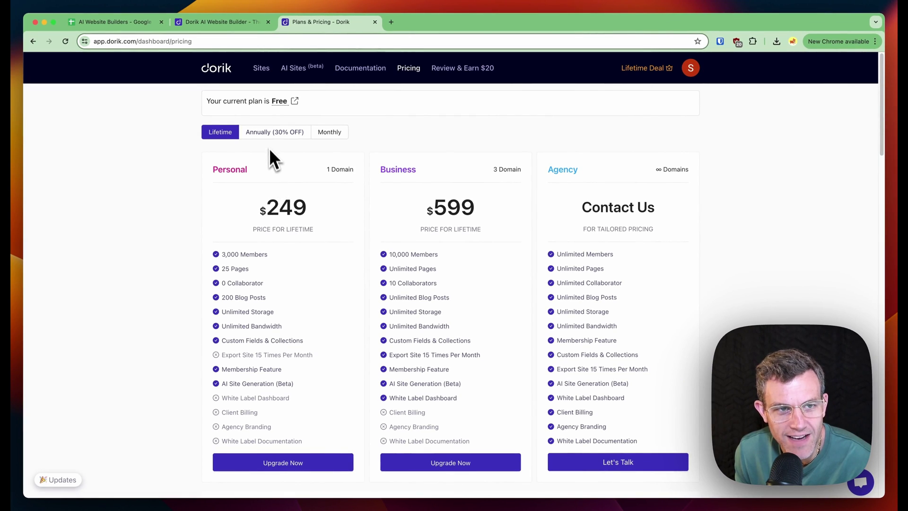
pyautogui.scroll(-2, 280, 163)
pyautogui.scroll(2, 284, 175)
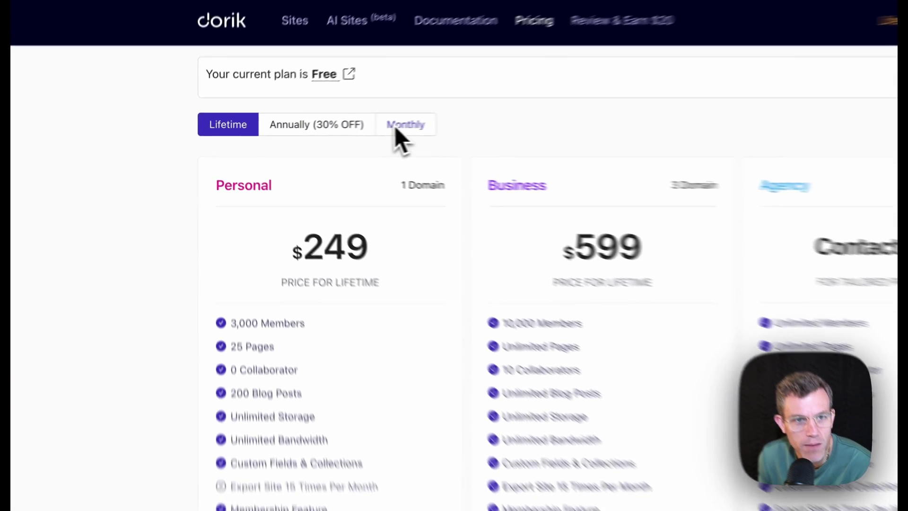
# - Compare monthly and annual billing, ending on monthly prices: Personal $29, Business $59
pyautogui.click(330, 133)
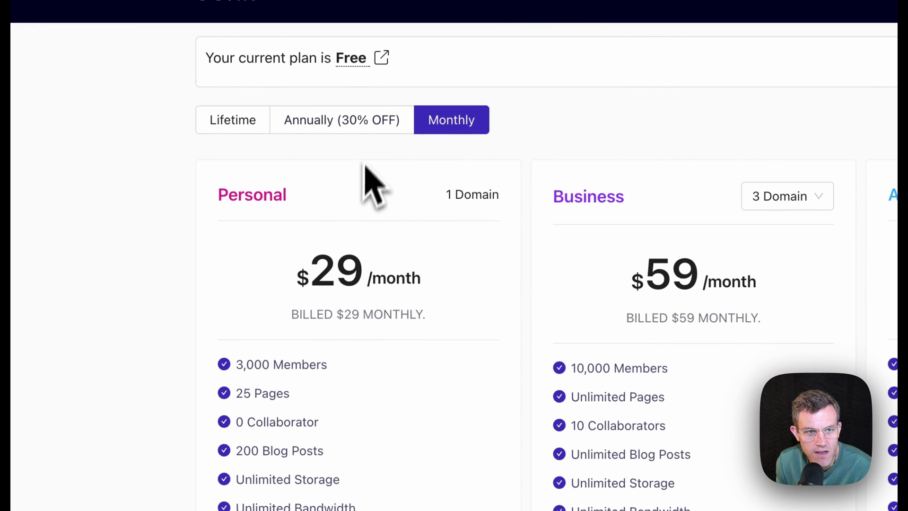
pyautogui.click(370, 127)
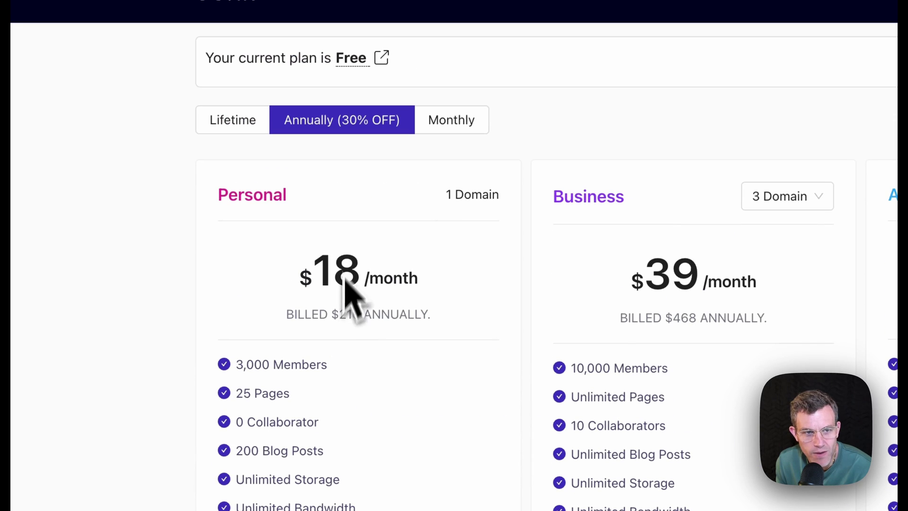
pyautogui.click(457, 121)
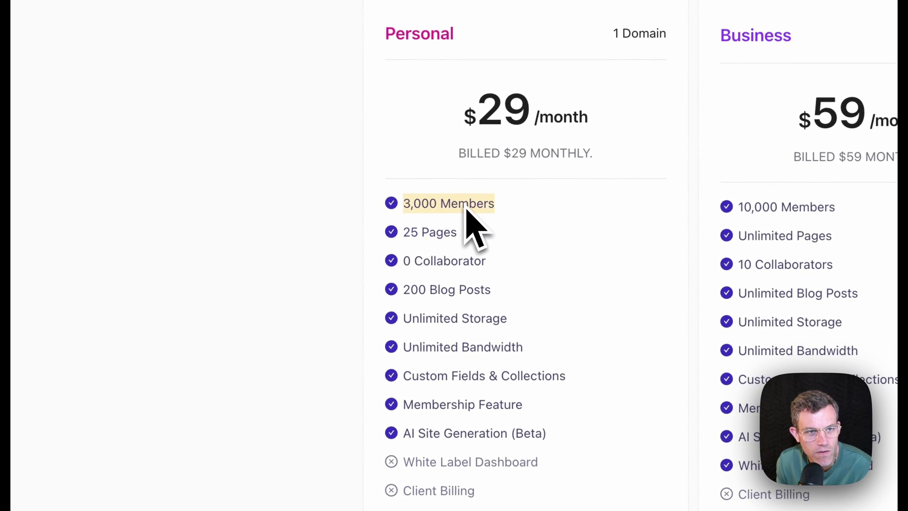
pyautogui.scroll(-5, 466, 209)
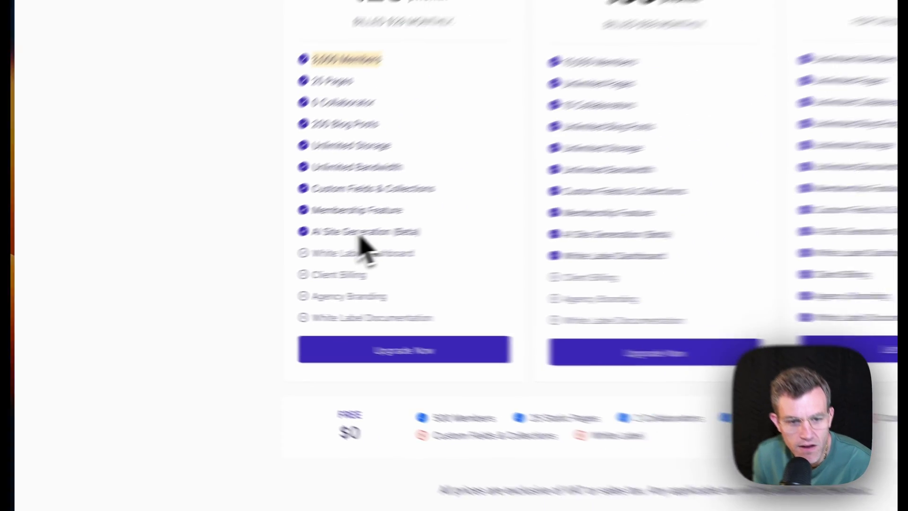
pyautogui.scroll(-3, 466, 222)
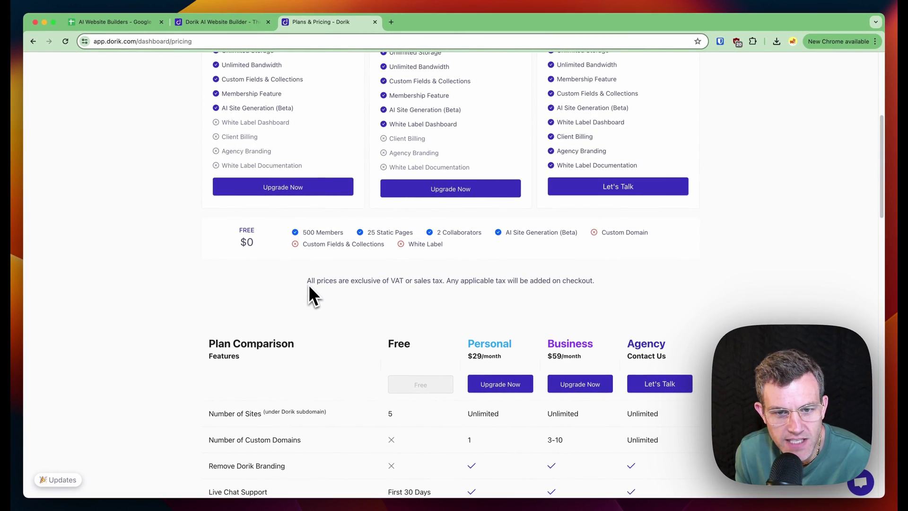
pyautogui.scroll(-5, 312, 289)
pyautogui.scroll(8, 322, 296)
pyautogui.scroll(3, 325, 292)
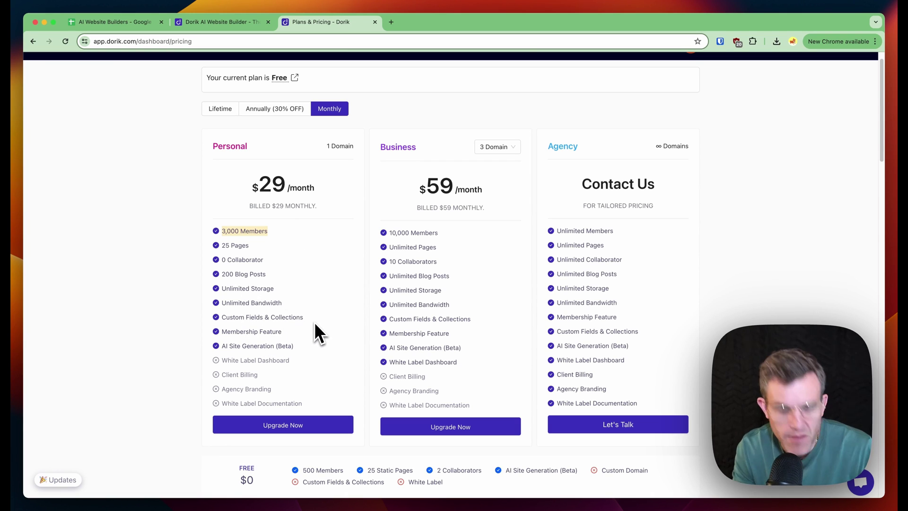
# - Find every mention of 'domain' on the page and switch to Annually pricing ($18 and $39/month)
pyautogui.press('super+f')
pyautogui.write('domain')
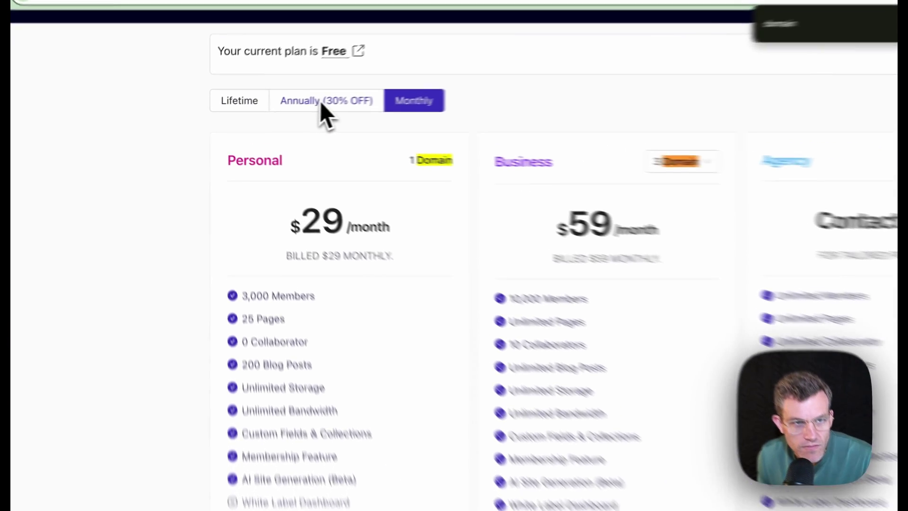
pyautogui.click(276, 113)
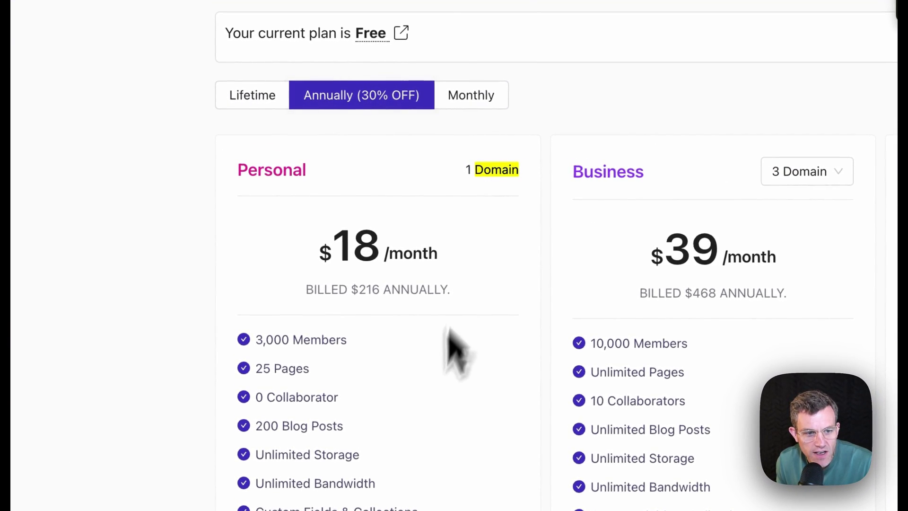
pyautogui.scroll(-6, 455, 351)
# - Select the Client Billing and White Label Dashboard feature lines and review the comparison table
pyautogui.tripleClick(301, 338)
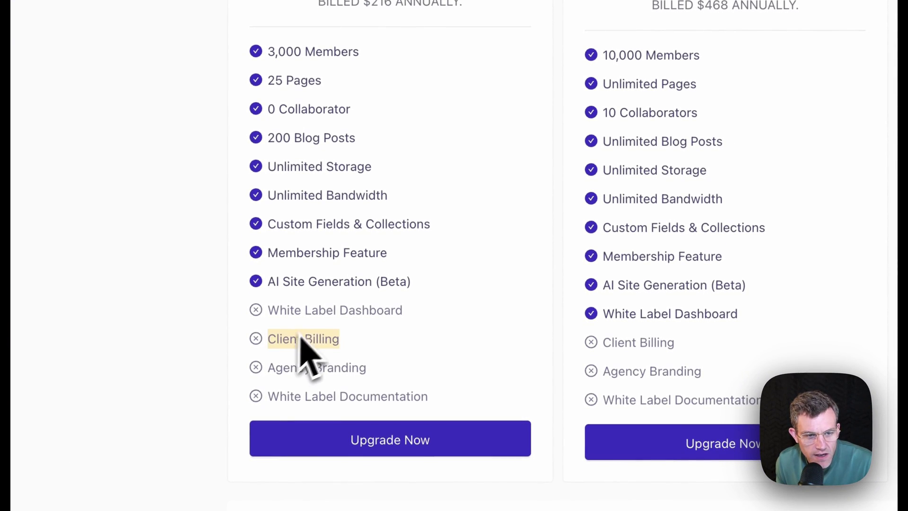
pyautogui.tripleClick(324, 320)
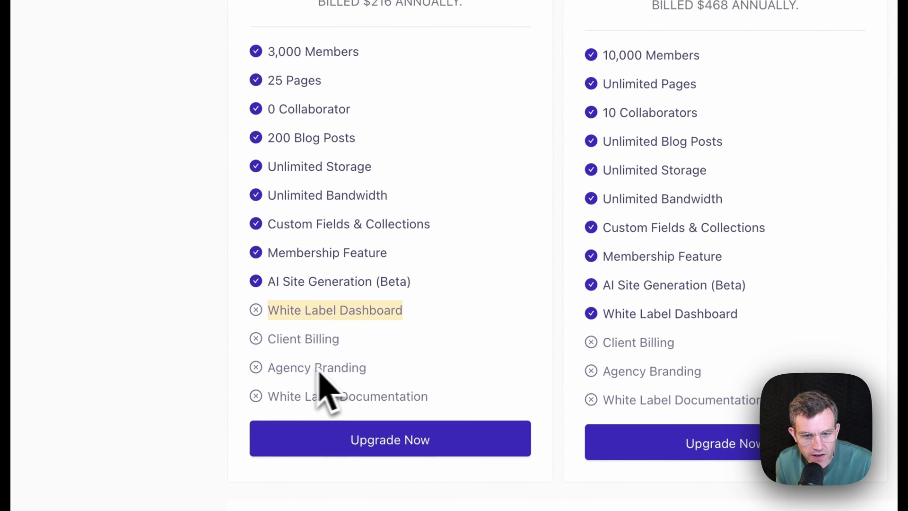
pyautogui.scroll(-5, 625, 377)
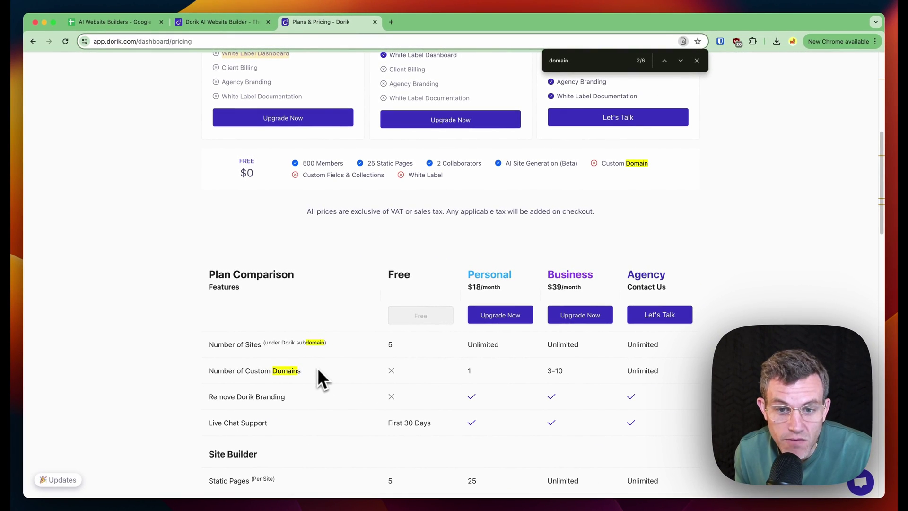
pyautogui.scroll(-15, 326, 370)
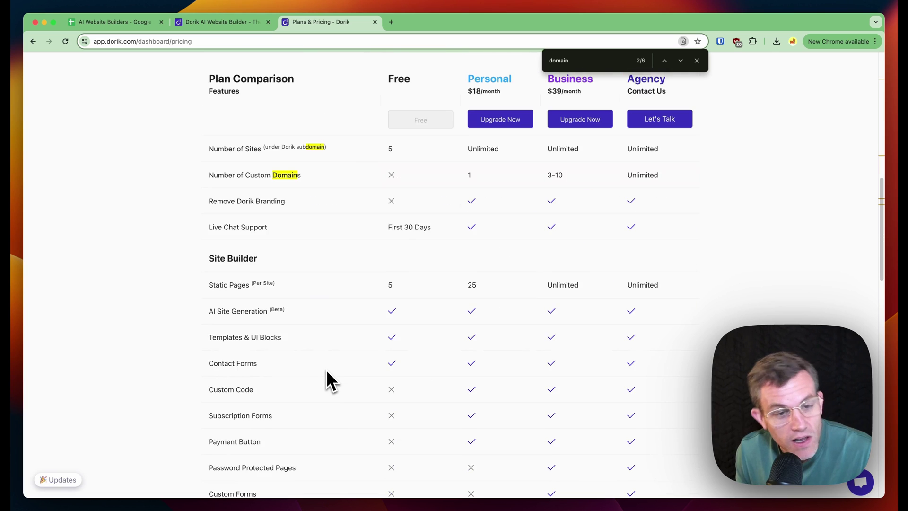
pyautogui.scroll(-10, 327, 374)
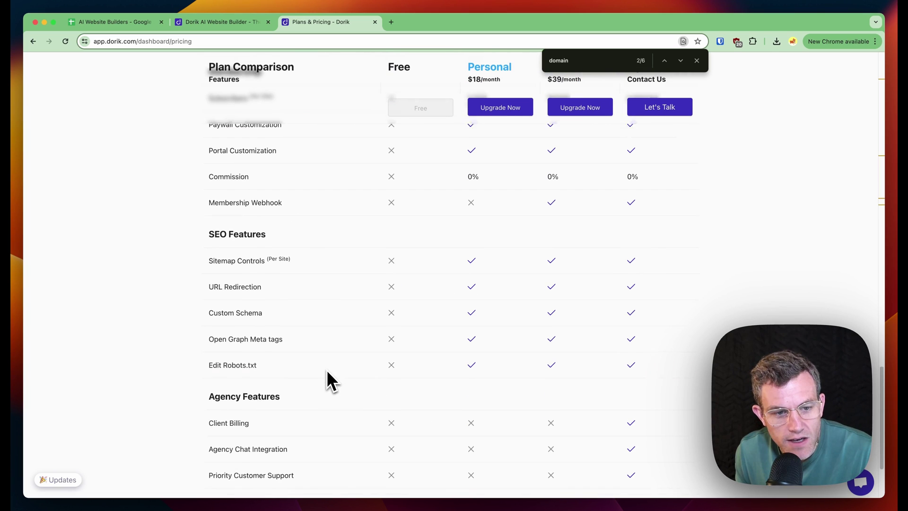
pyautogui.scroll(20, 327, 370)
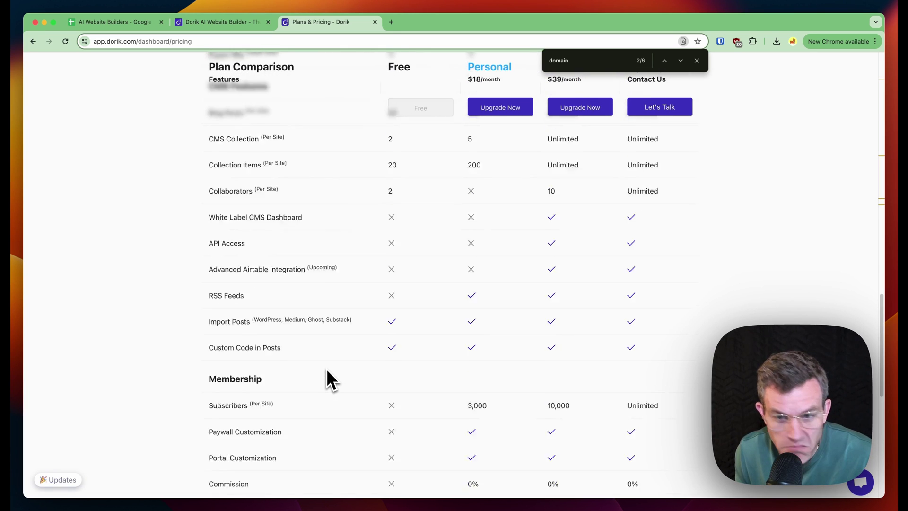
pyautogui.scroll(7, 327, 371)
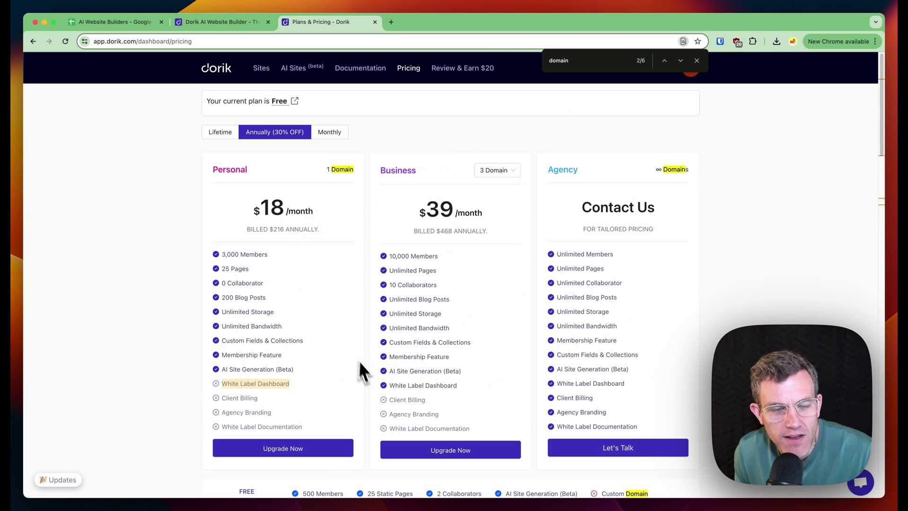
pyautogui.click(263, 23)
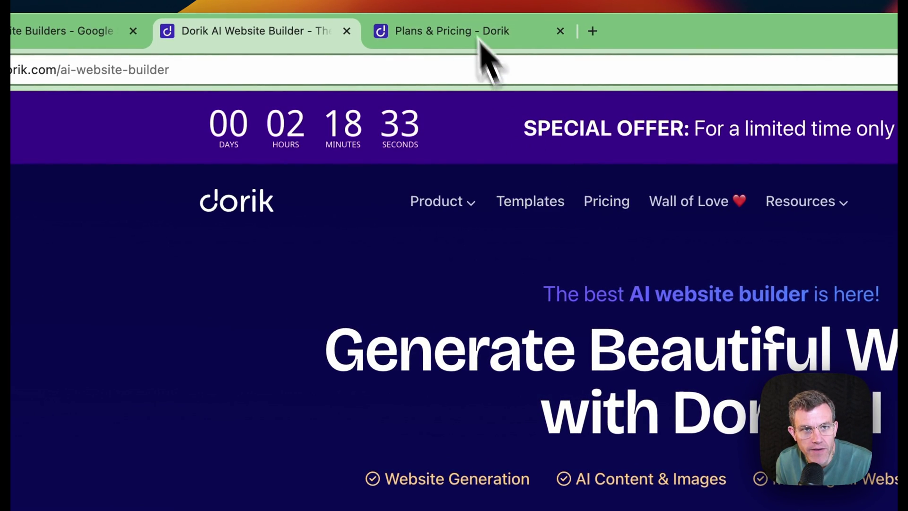
pyautogui.click(458, 32)
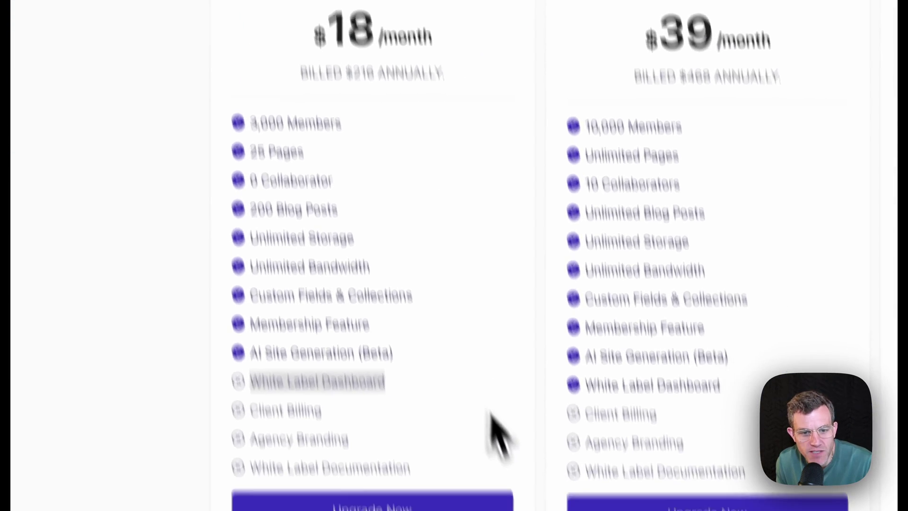